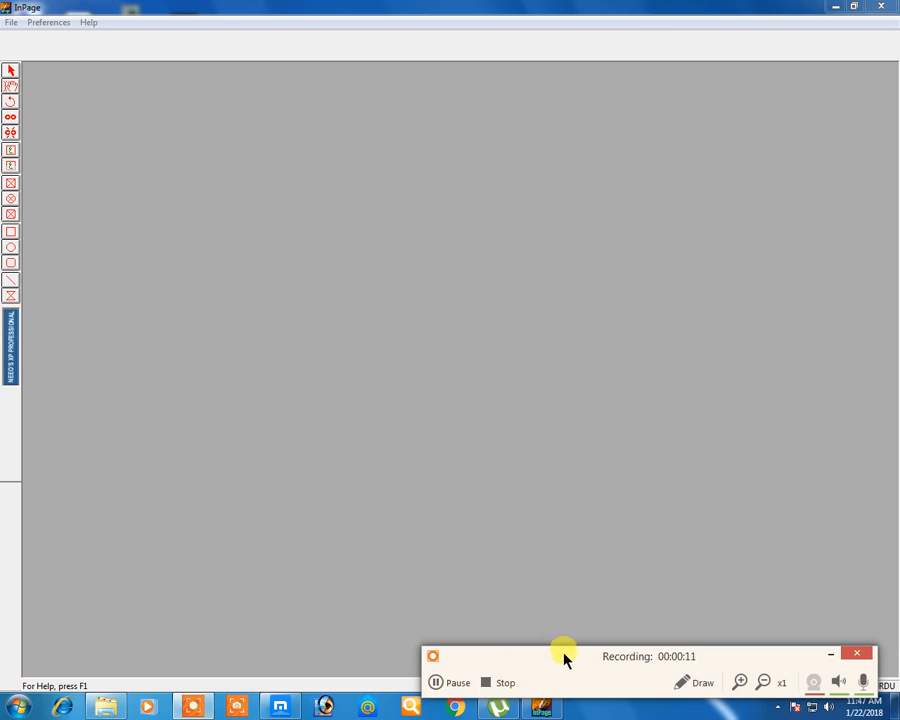
{"action": "left_click", "coordinate": [438, 684]}
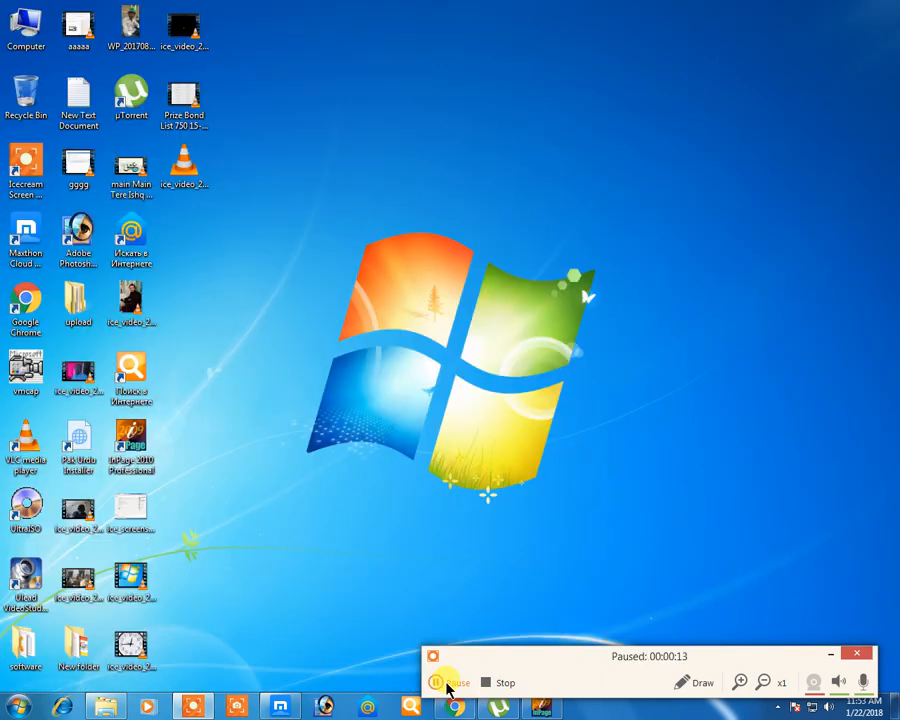
{"action": "left_click", "coordinate": [446, 683]}
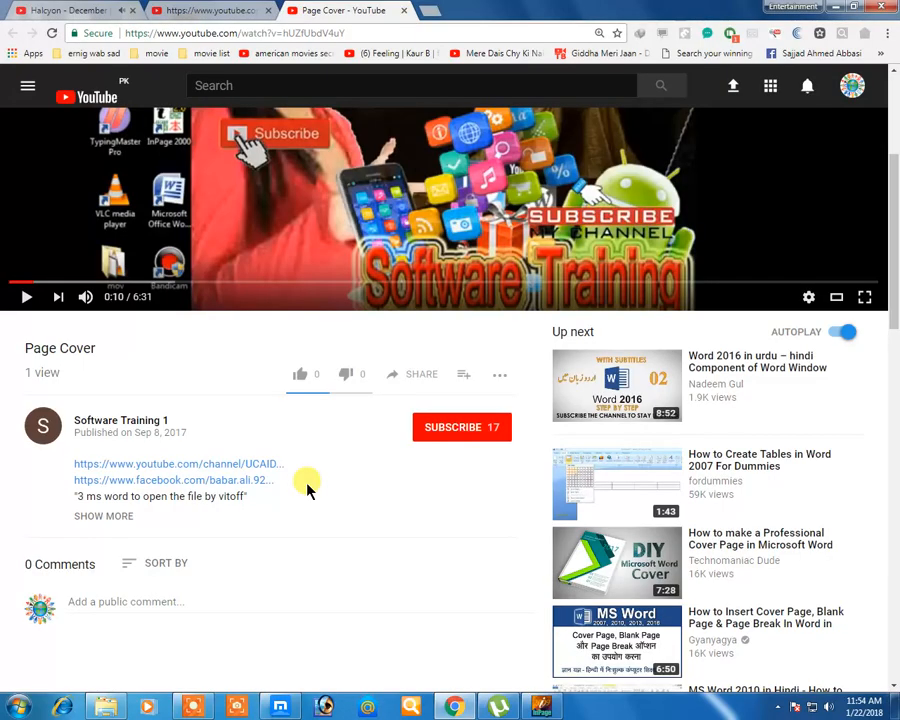
Subscribe to the Software Training 1 channel from its Page Cover video page and put the browser away.
{"action": "left_click", "coordinate": [495, 428]}
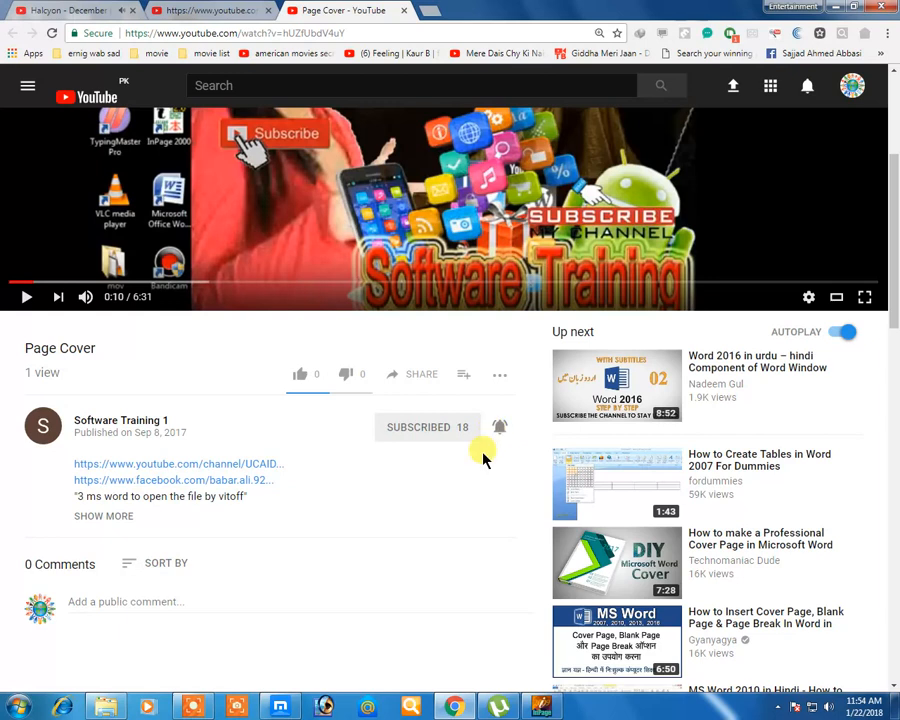
{"action": "left_click", "coordinate": [877, 10]}
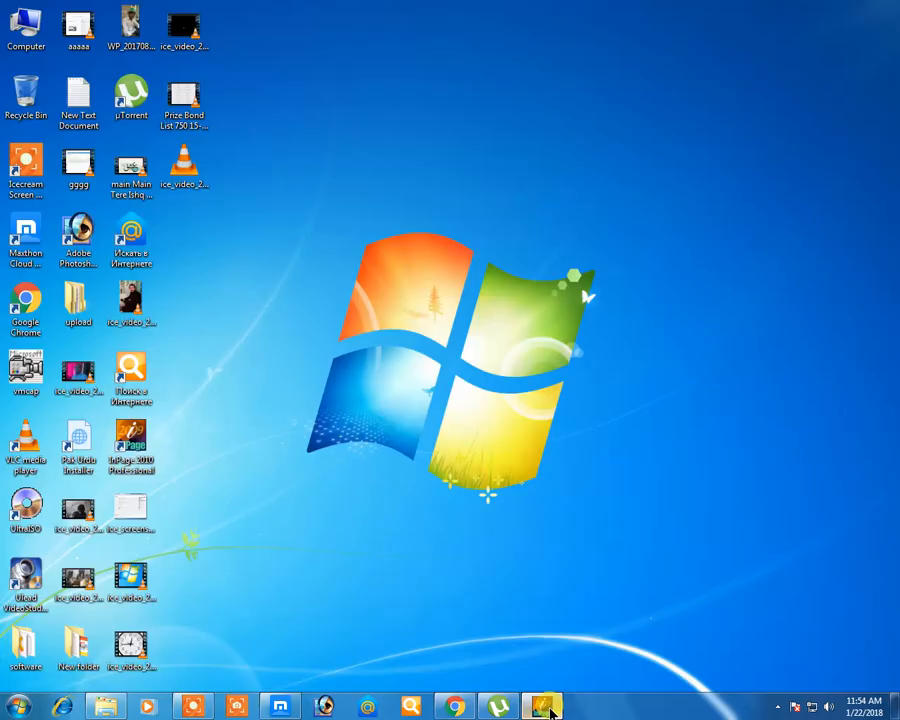
Switch to InPage and create a new one-page A4 portrait document with right-to-left direction.
{"action": "left_click", "coordinate": [550, 710]}
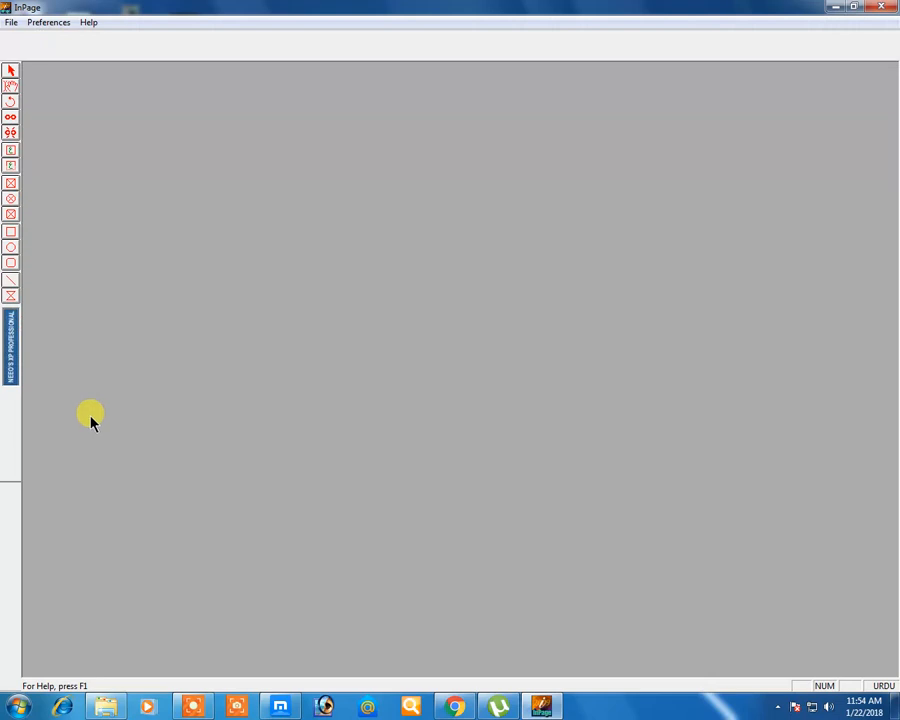
{"action": "left_click", "coordinate": [45, 22]}
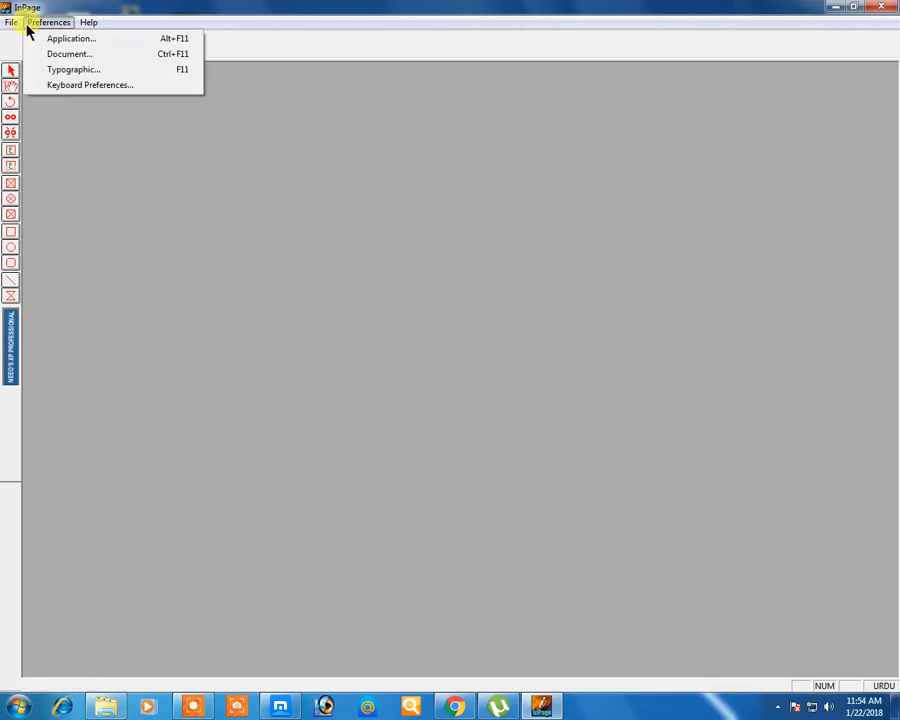
{"action": "left_click", "coordinate": [32, 39]}
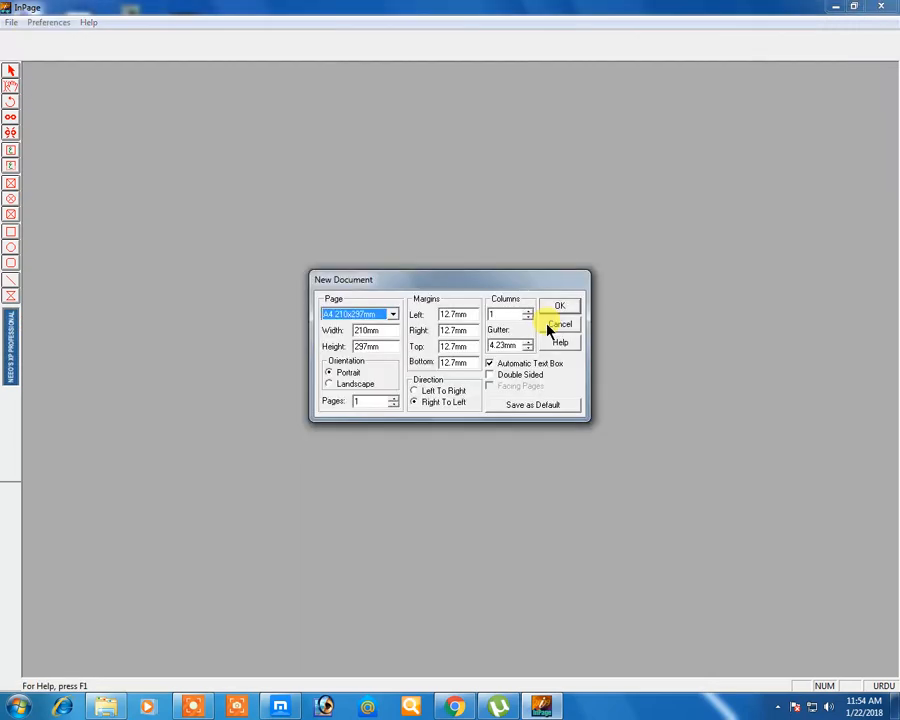
{"action": "left_click", "coordinate": [555, 305]}
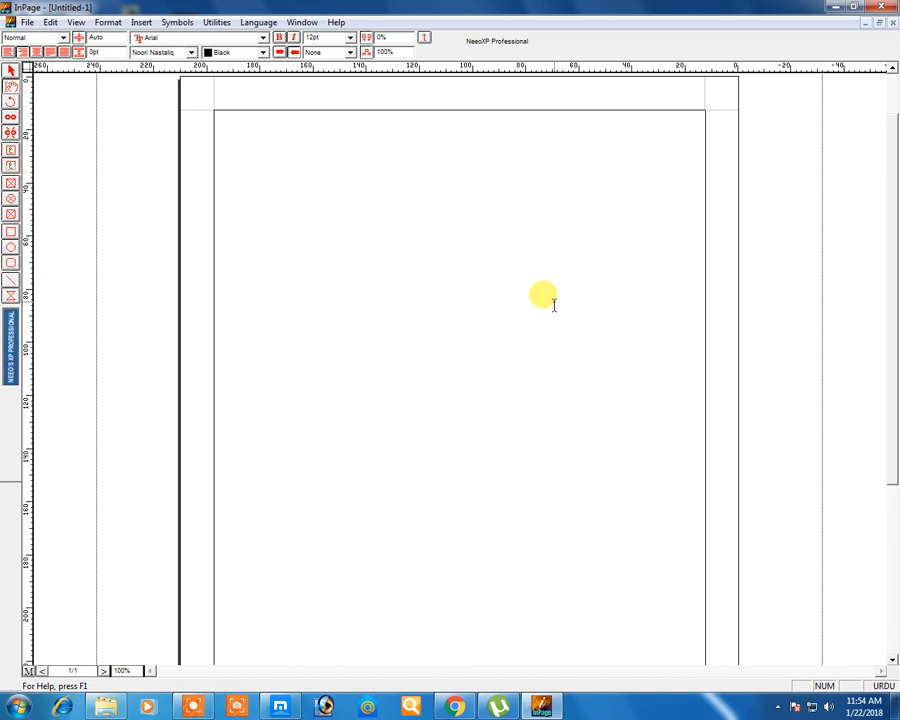
Switch the typing language to English and place the text cursor in the page's text box.
{"action": "left_click", "coordinate": [882, 688]}
{"action": "left_click", "coordinate": [867, 688]}
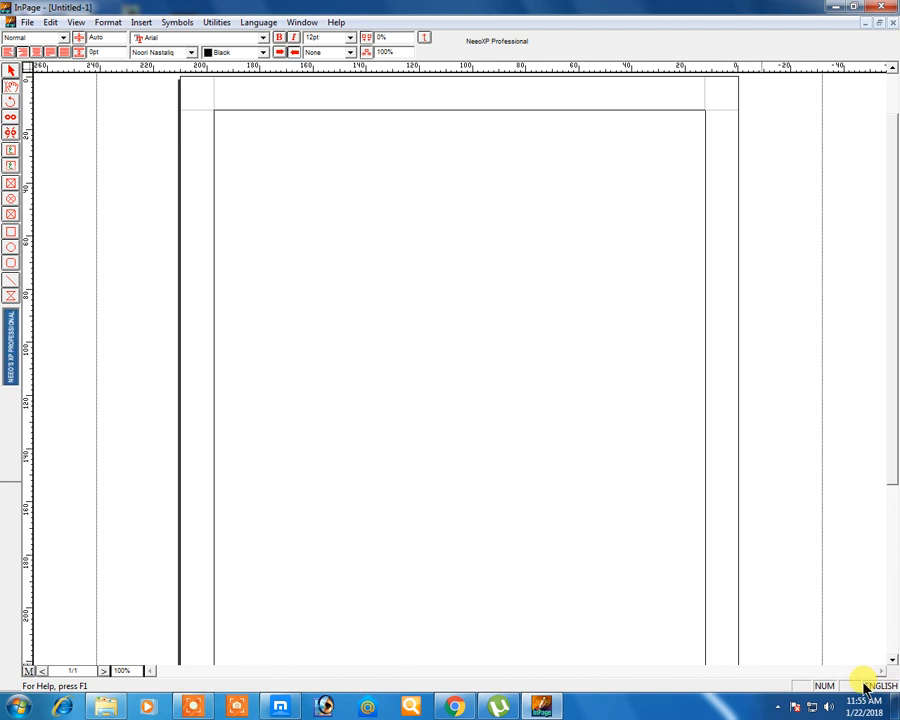
{"action": "left_click", "coordinate": [587, 577]}
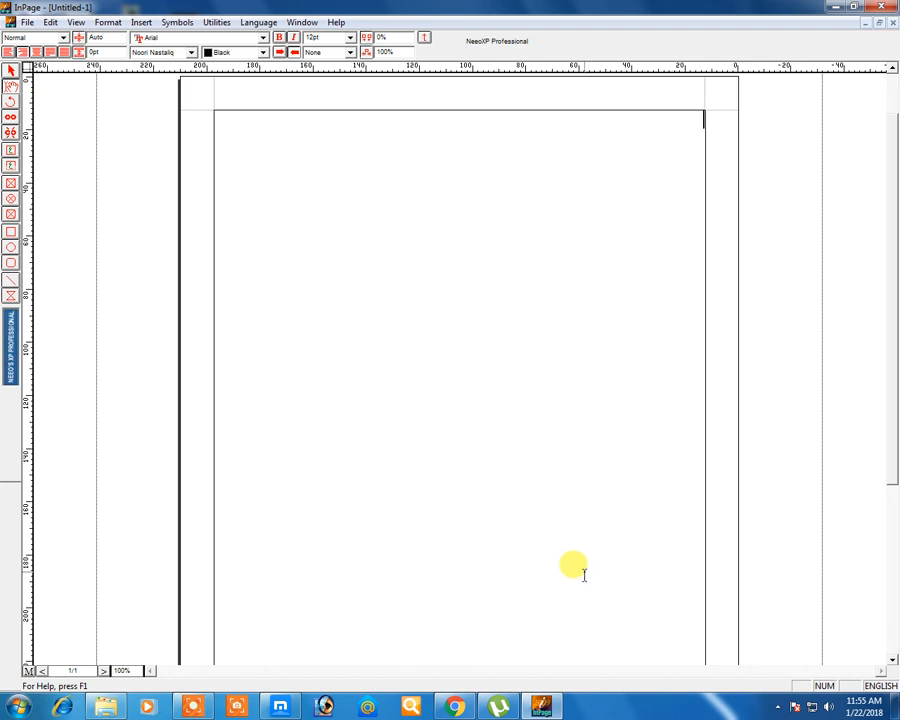
Enter the text "Entertainem GG" on the first line of the page.
{"action": "type", "text": "e"}
{"action": "key", "text": "BackSpace"}
{"action": "type", "text": "B"}
{"action": "type", "text": "nte"}
{"action": "type", "text": "r"}
{"action": "type", "text": "t"}
{"action": "type", "text": "a"}
{"action": "type", "text": "in"}
{"action": "type", "text": "m GG"}
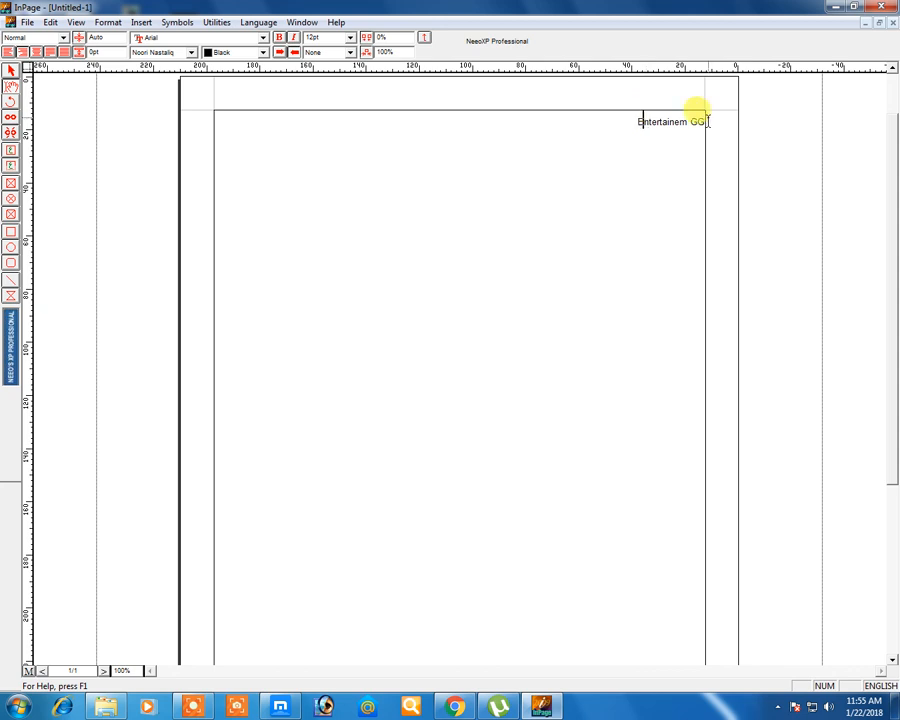
Select the whole "Entertainem GG" line, set its font size to 60 pt and make it italic.
{"action": "triple_click", "coordinate": [641, 121]}
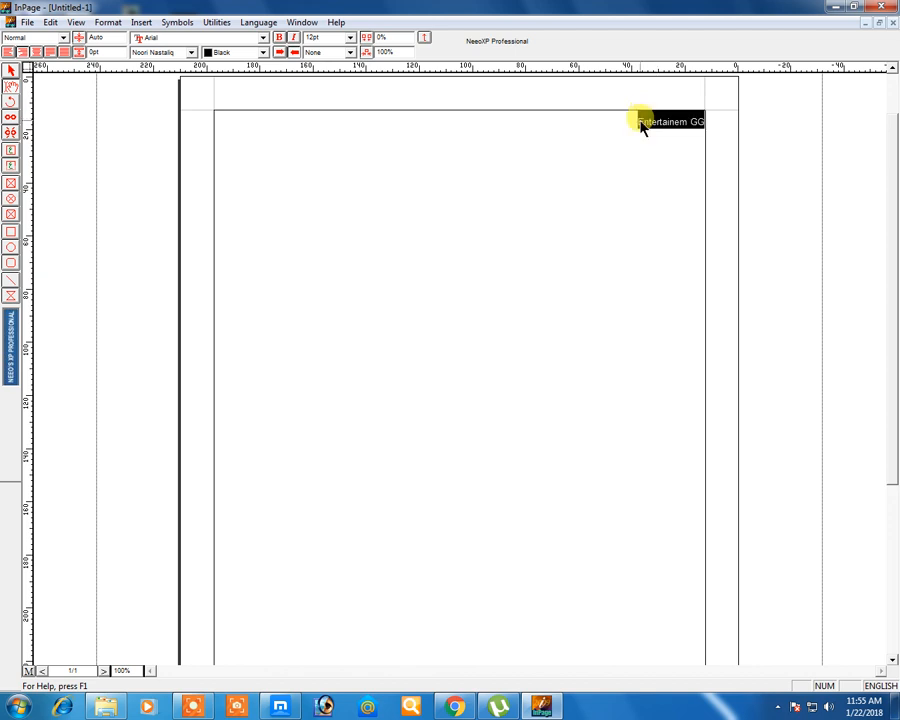
{"action": "left_click", "coordinate": [350, 38]}
{"action": "left_click", "coordinate": [342, 118]}
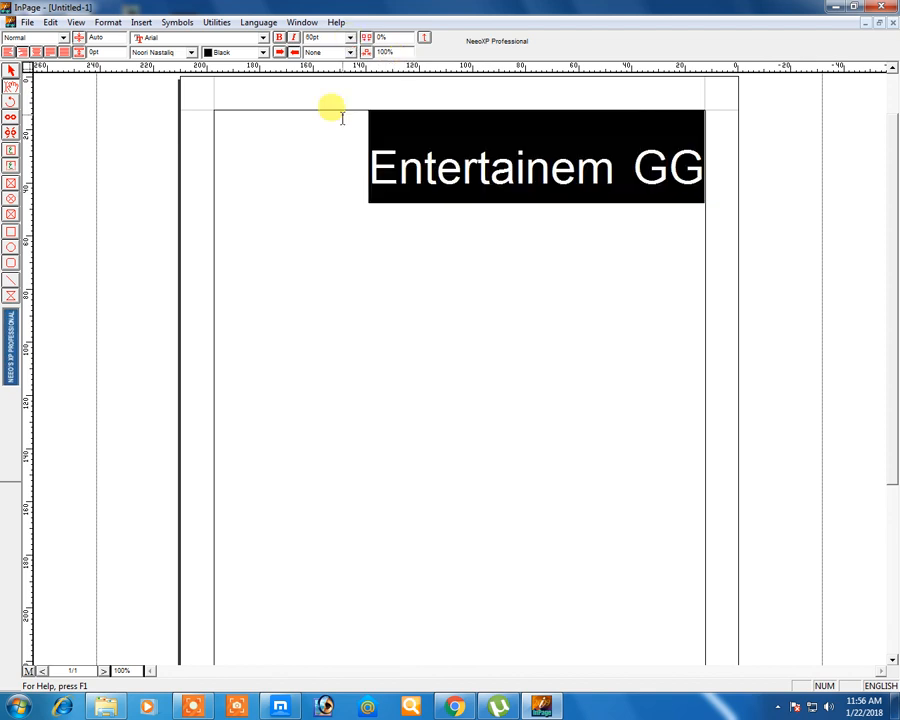
{"action": "left_click", "coordinate": [293, 40]}
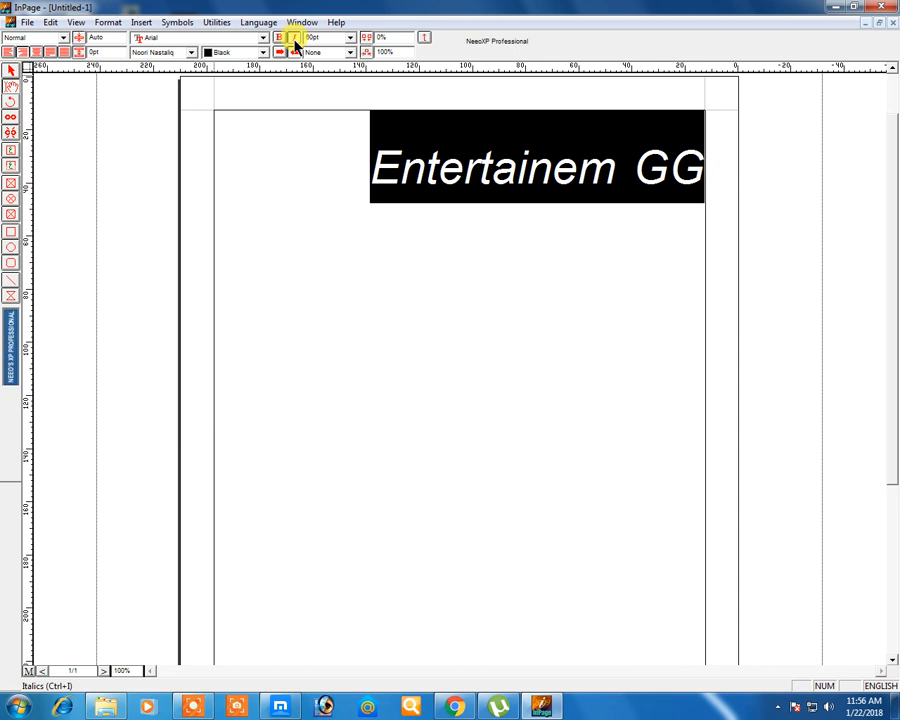
{"action": "left_click", "coordinate": [280, 39]}
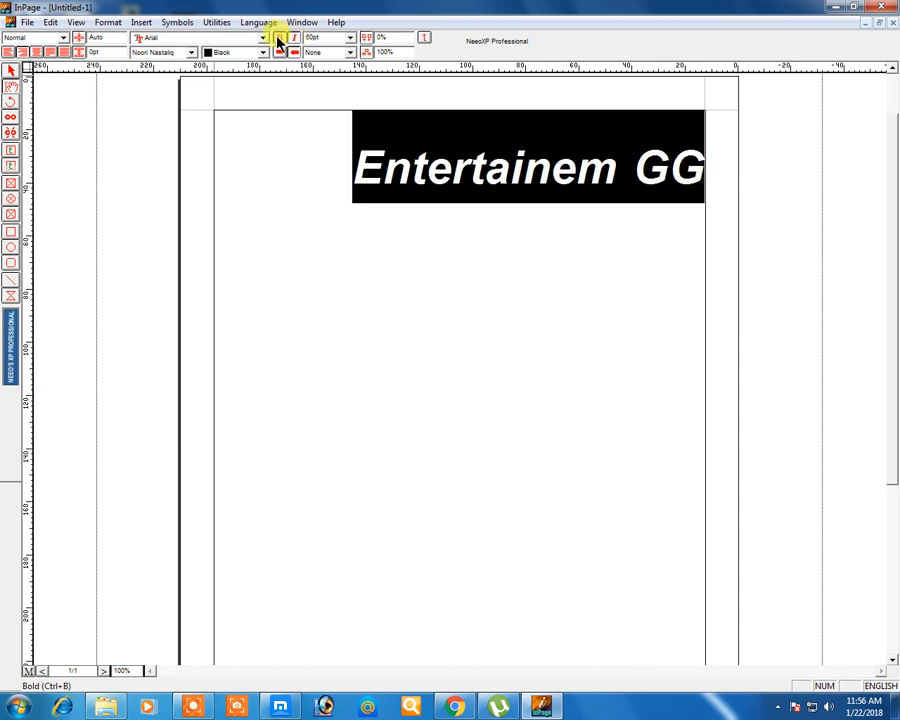
{"action": "left_click", "coordinate": [280, 40]}
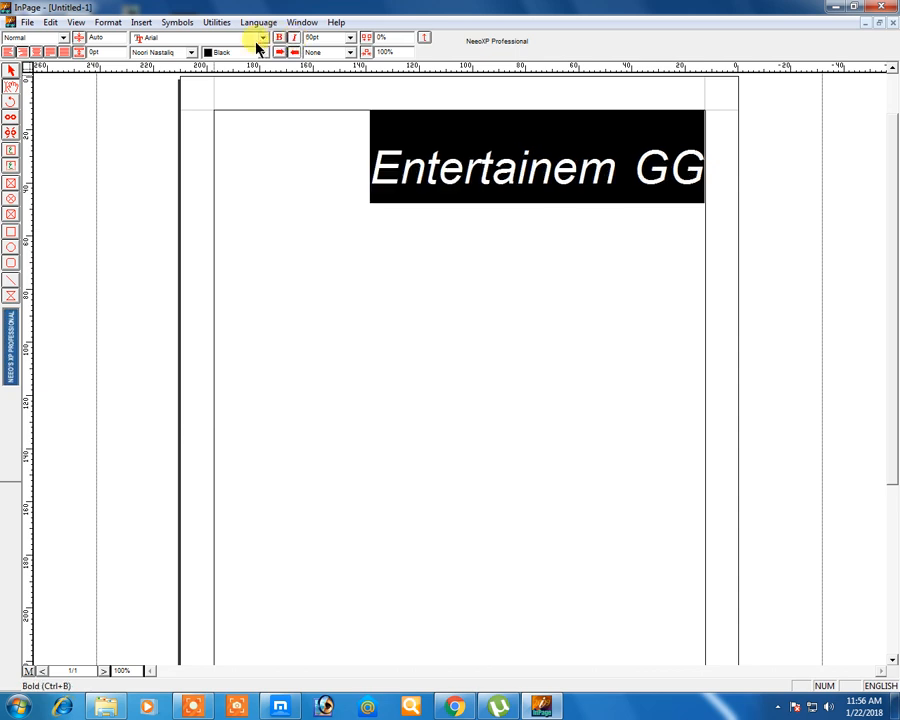
{"action": "left_click", "coordinate": [191, 52]}
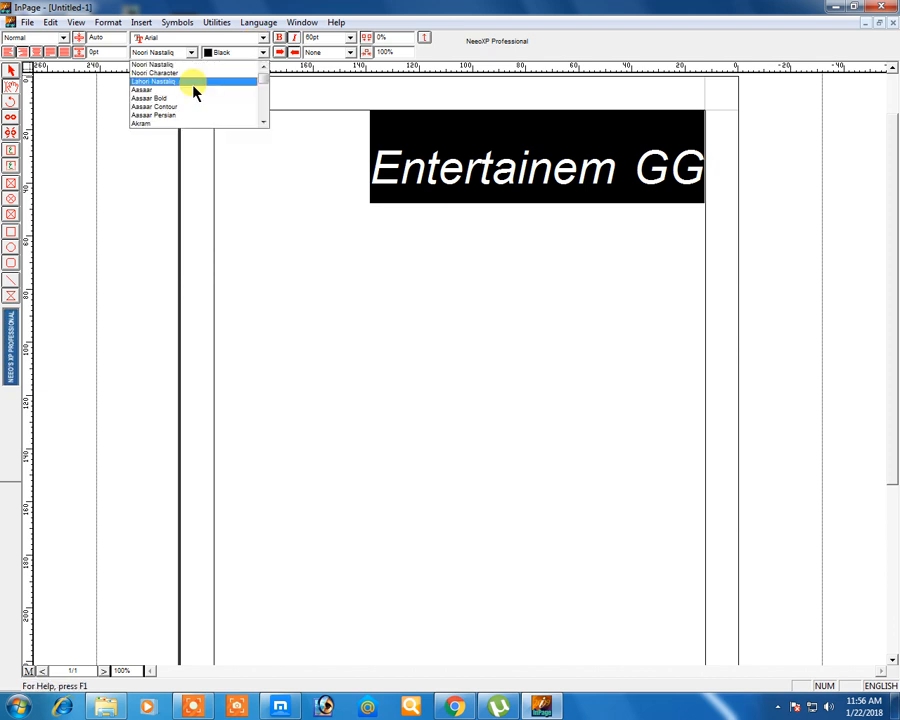
{"action": "left_click", "coordinate": [262, 53]}
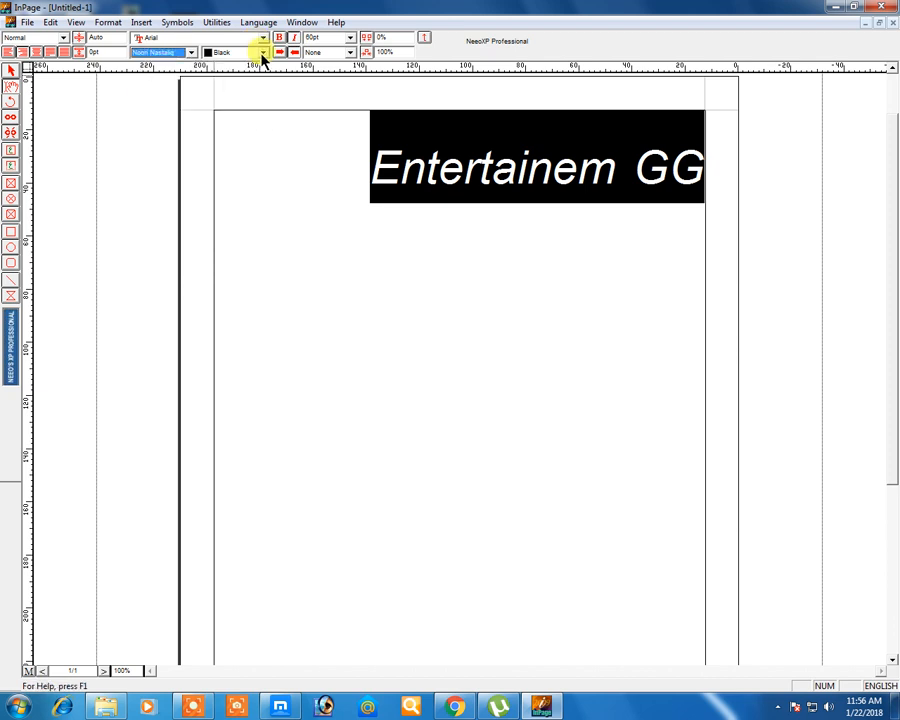
{"action": "left_click", "coordinate": [264, 55]}
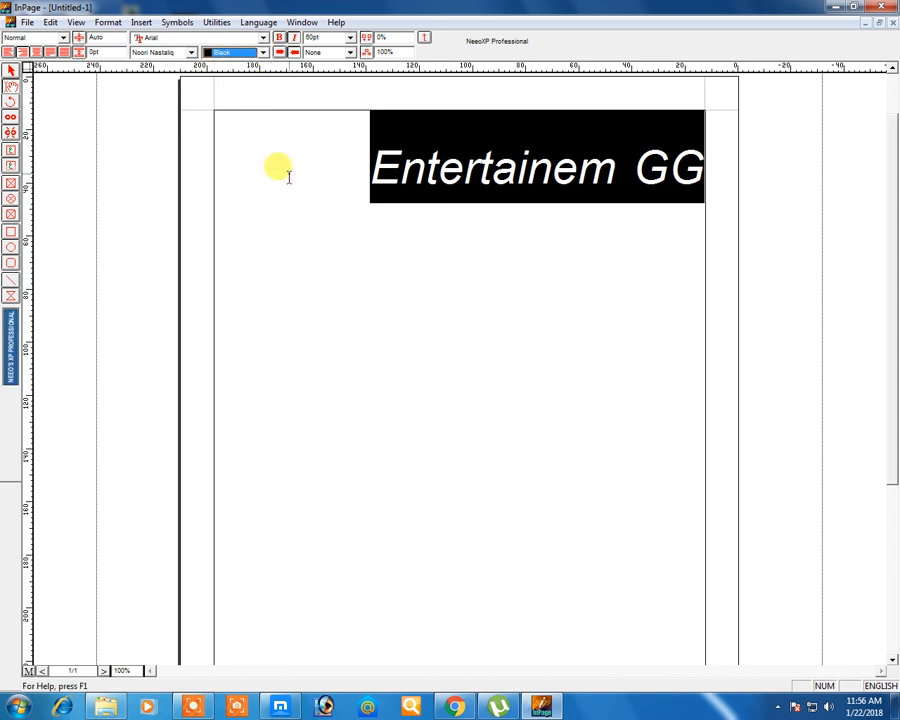
Export page 1 as an Encapsulated PostScript picture named "entertiment gg" in the Documents folder.
{"action": "left_click", "coordinate": [28, 22]}
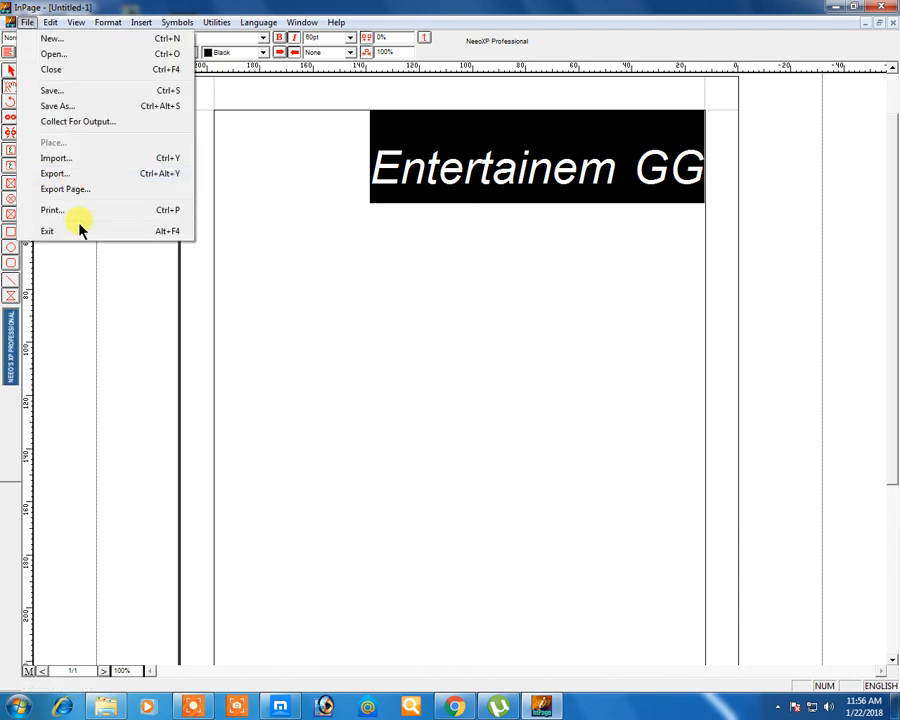
{"action": "left_click", "coordinate": [65, 189]}
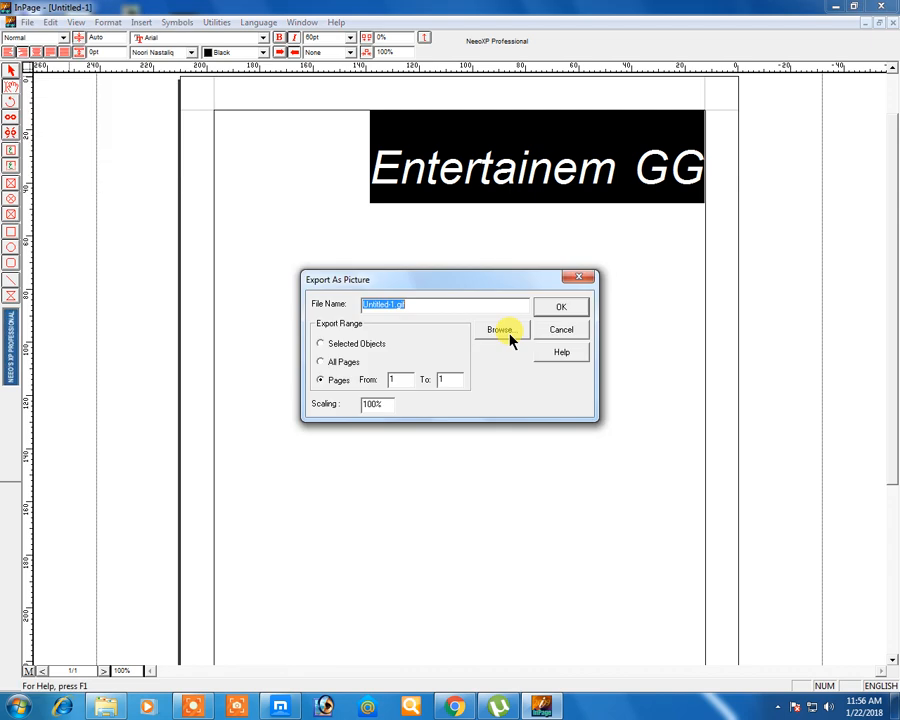
{"action": "left_click", "coordinate": [500, 330]}
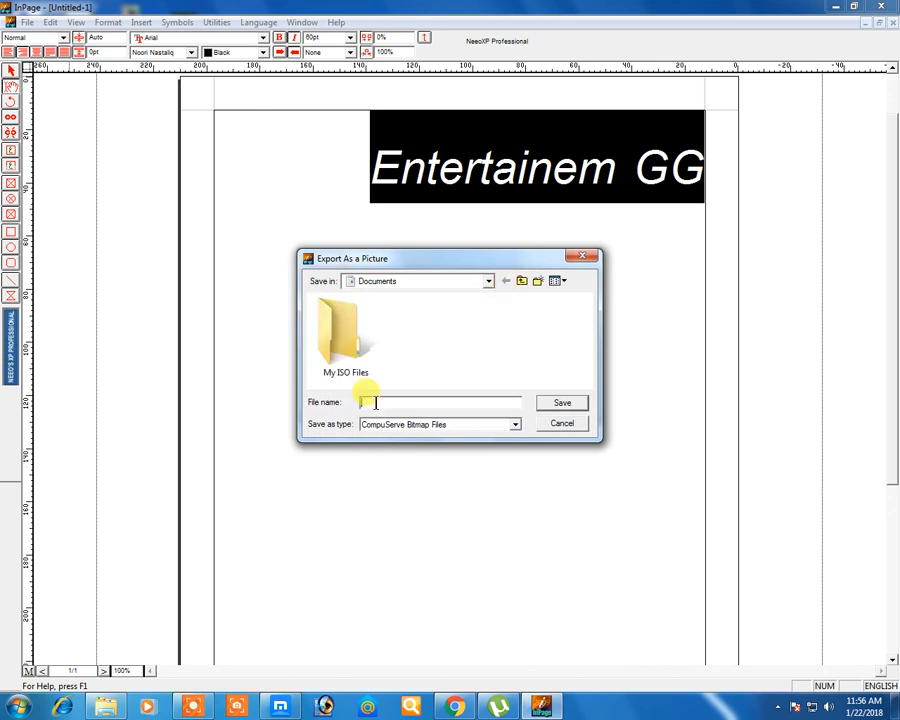
{"action": "type", "text": "entertiment gg"}
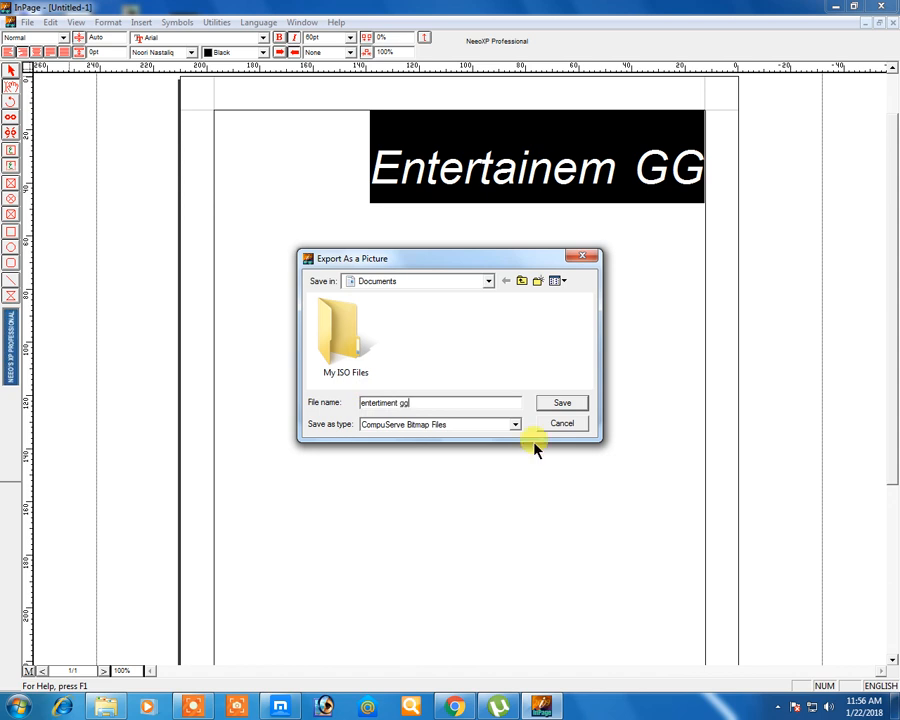
{"action": "left_click", "coordinate": [515, 424]}
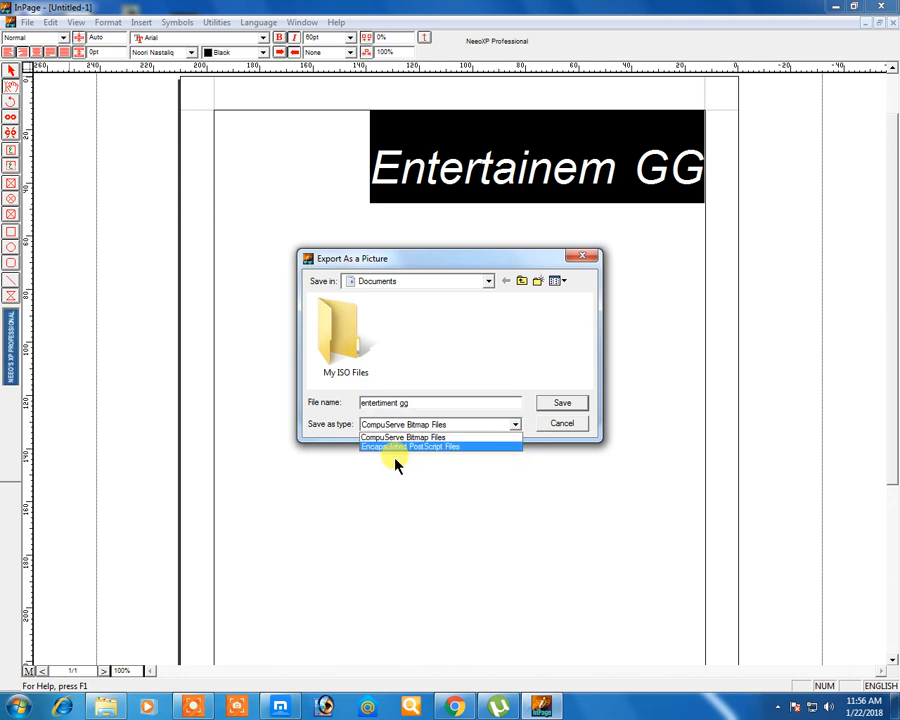
{"action": "left_click", "coordinate": [464, 447]}
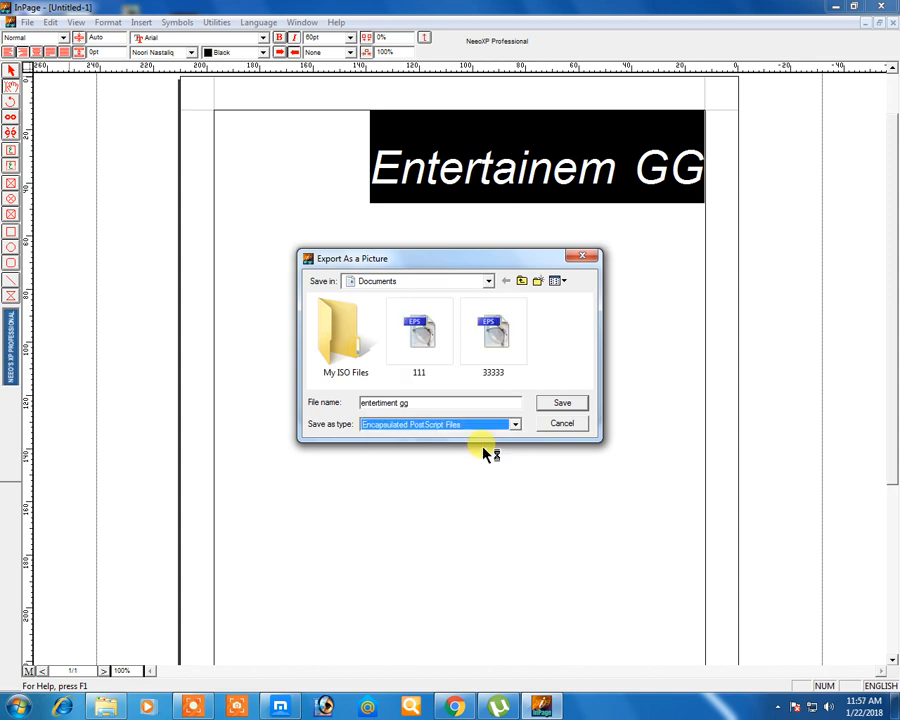
{"action": "left_click", "coordinate": [563, 405]}
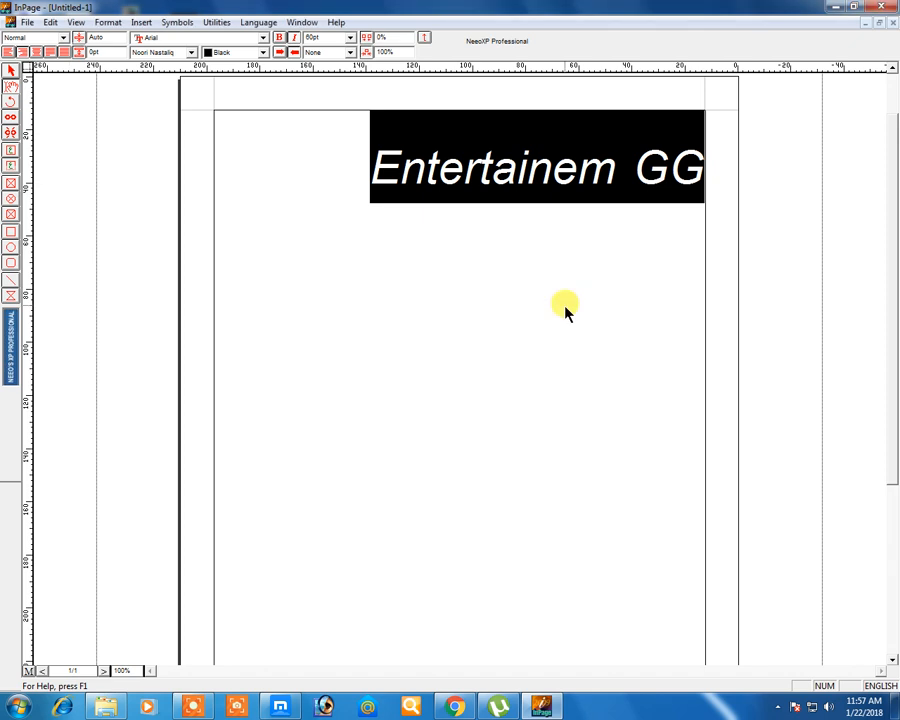
{"action": "left_click", "coordinate": [193, 706]}
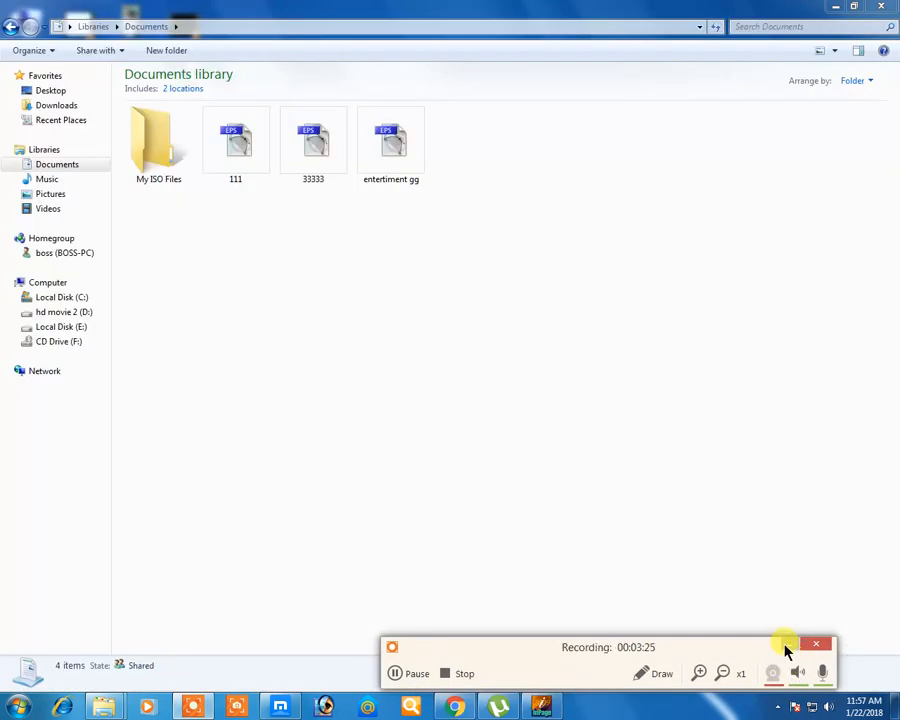
{"action": "left_click", "coordinate": [786, 641]}
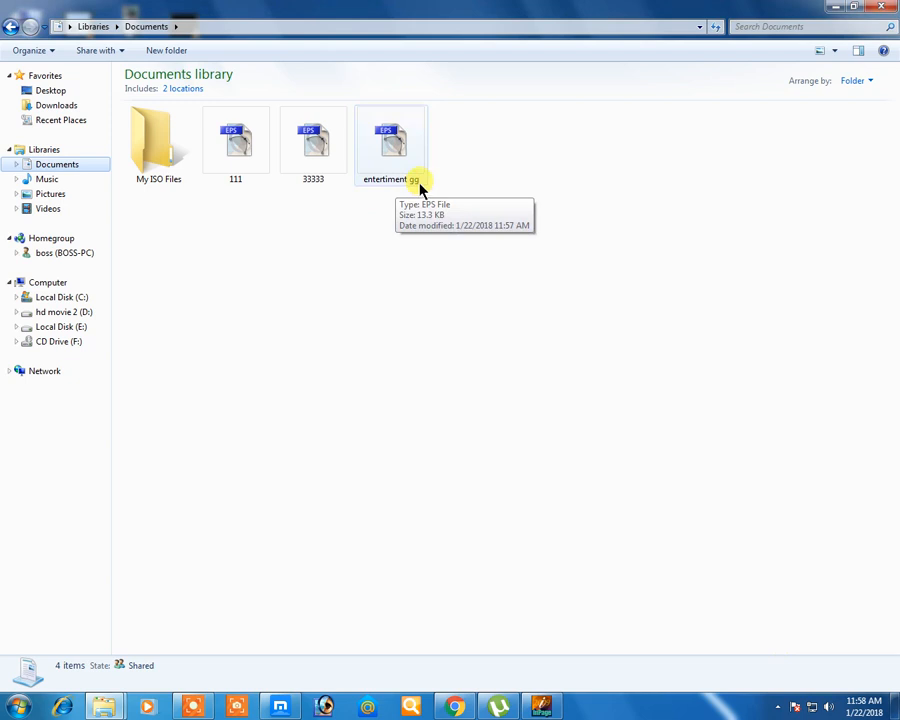
{"action": "mouse_move", "coordinate": [558, 684]}
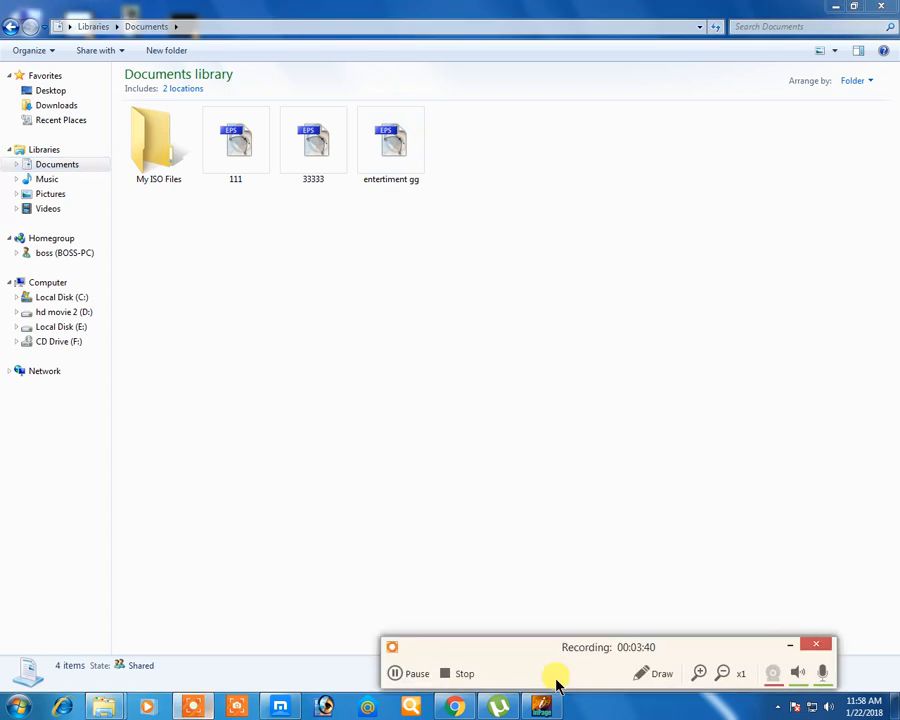
{"action": "left_click", "coordinate": [408, 673]}
{"action": "left_click", "coordinate": [408, 675]}
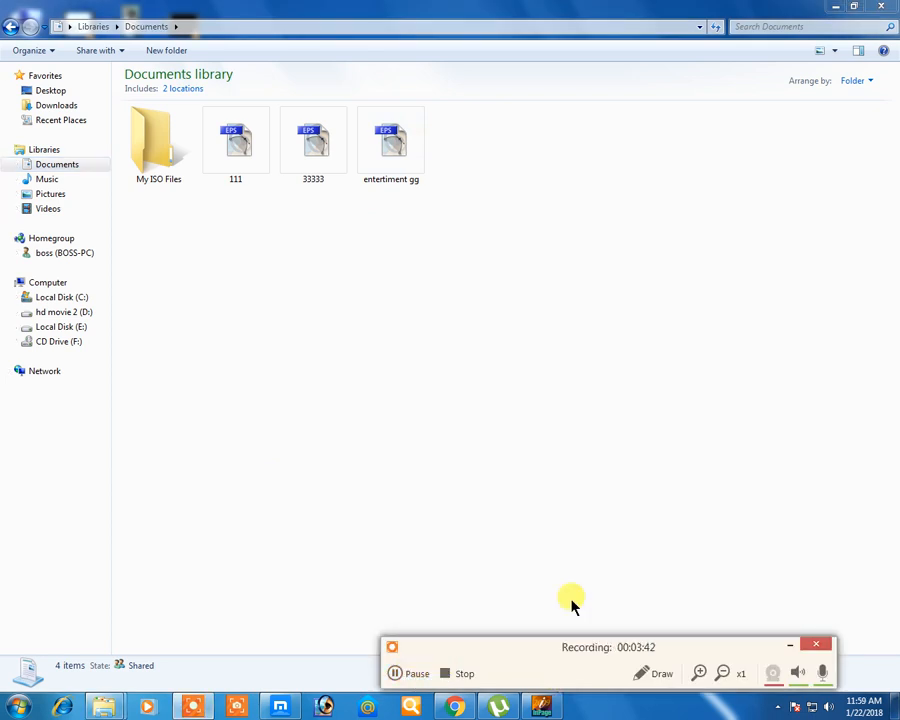
Clear the Documents folder window and the recorder out of the way and launch Adobe Photoshop 7.0 from the desktop.
{"action": "left_click", "coordinate": [841, 10]}
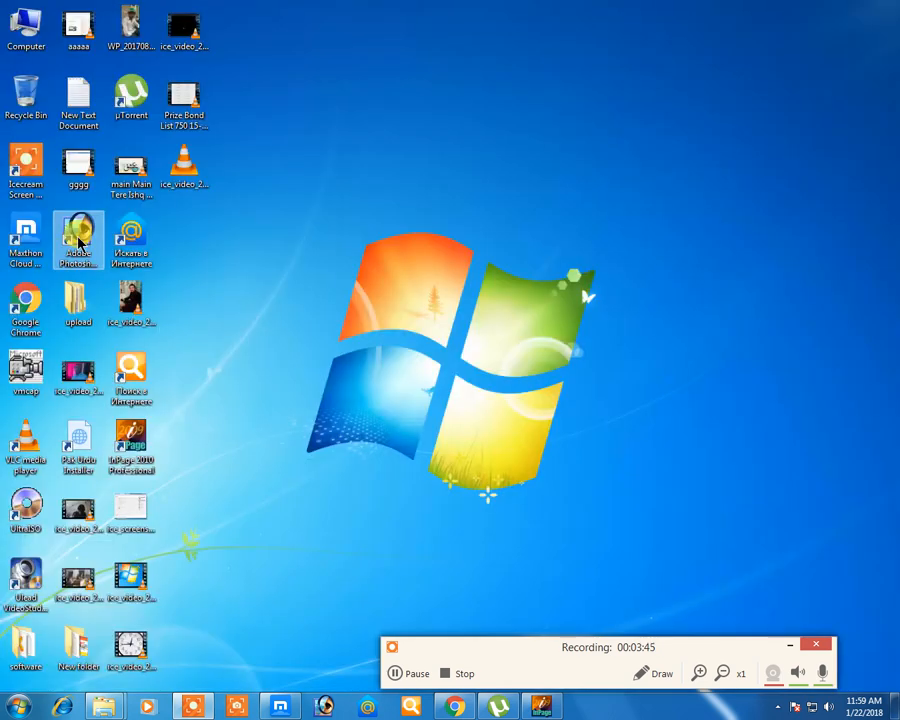
{"action": "double_click", "coordinate": [85, 243]}
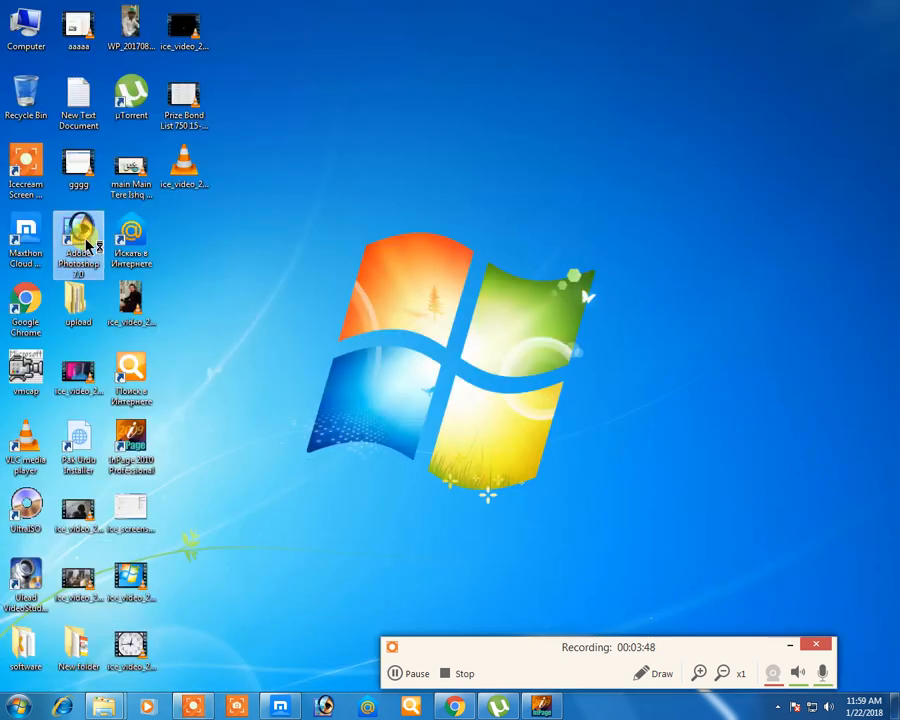
{"action": "left_click", "coordinate": [791, 645]}
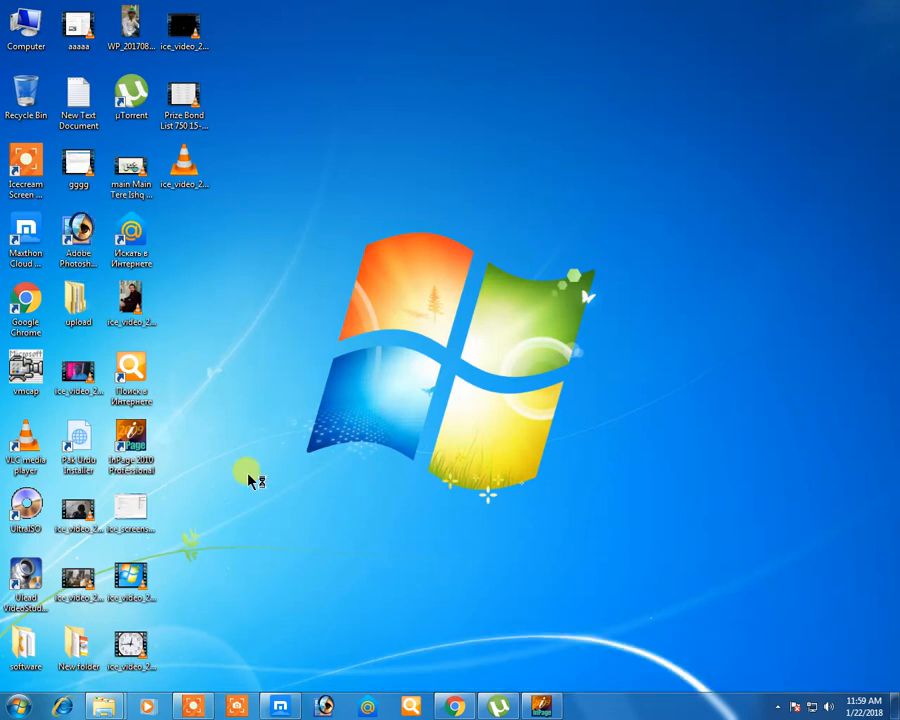
{"action": "left_click", "coordinate": [90, 239]}
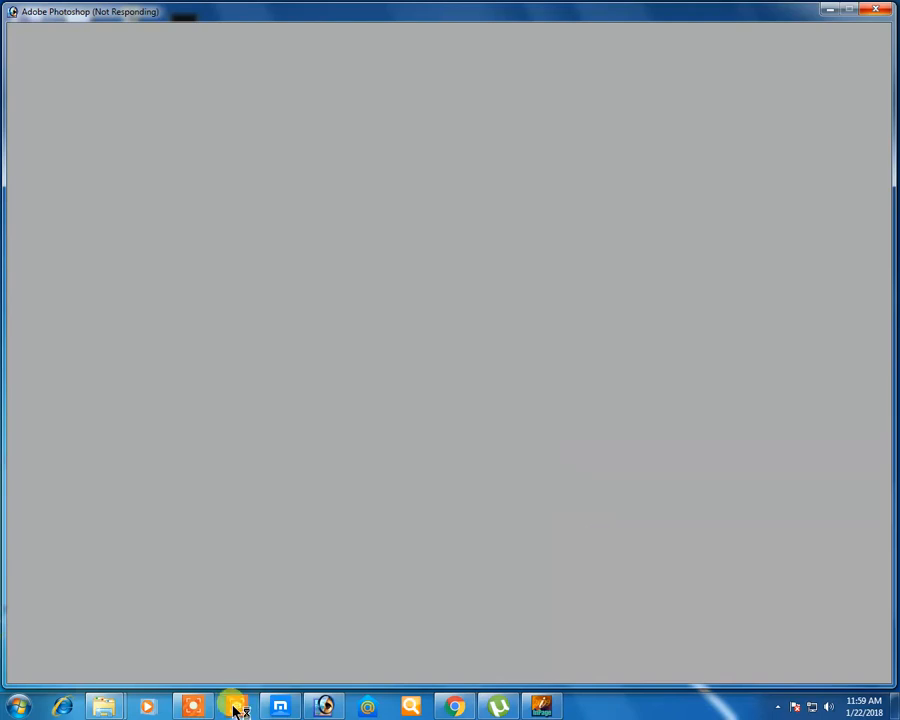
{"action": "mouse_move", "coordinate": [333, 710]}
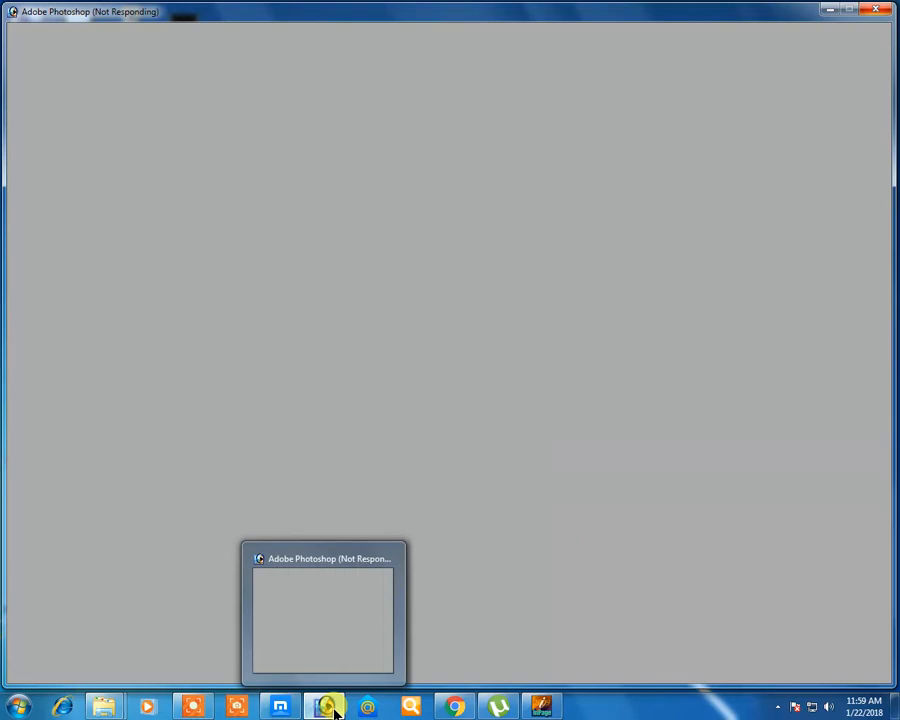
{"action": "left_click", "coordinate": [193, 707]}
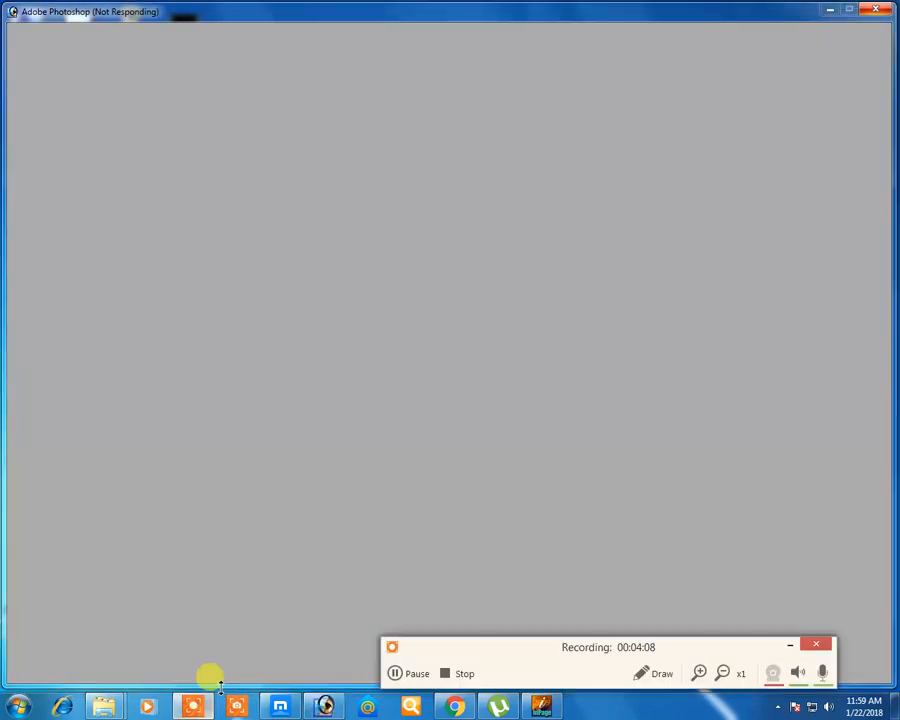
{"action": "left_click", "coordinate": [397, 673]}
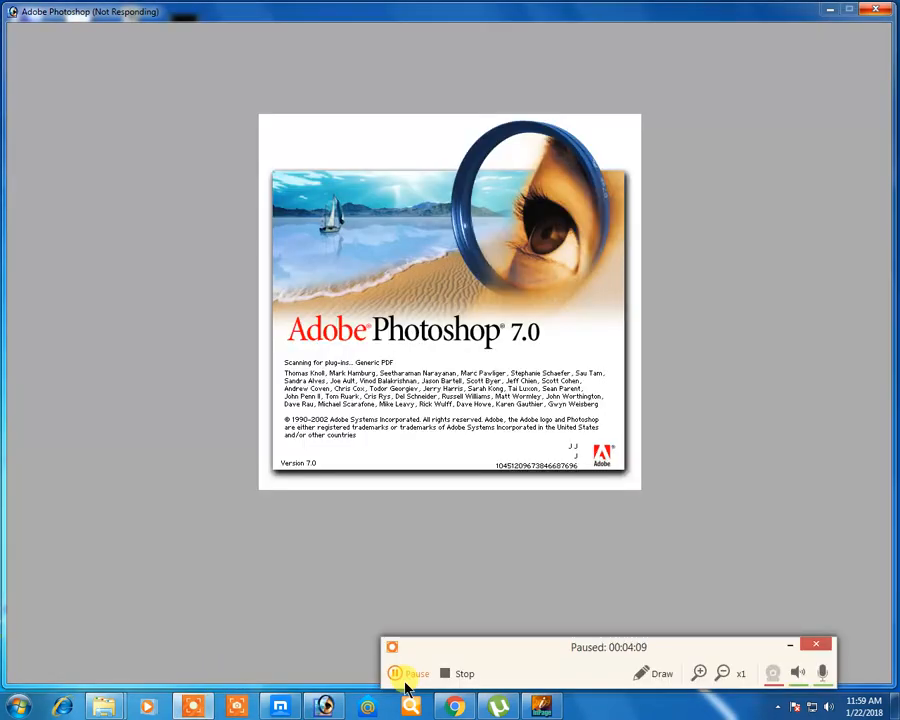
{"action": "left_click", "coordinate": [405, 683]}
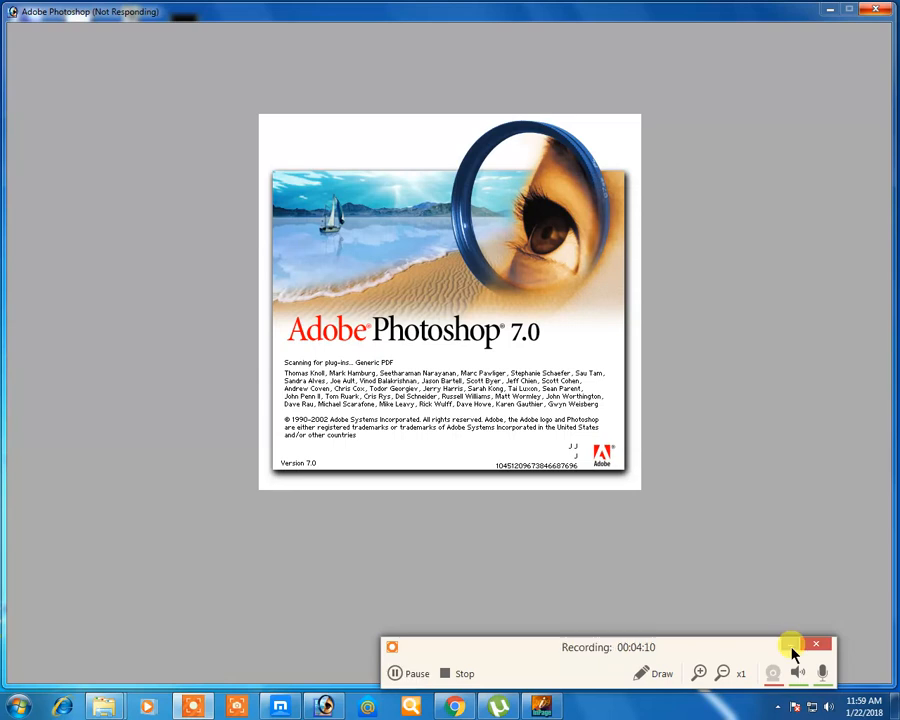
{"action": "left_click", "coordinate": [816, 644]}
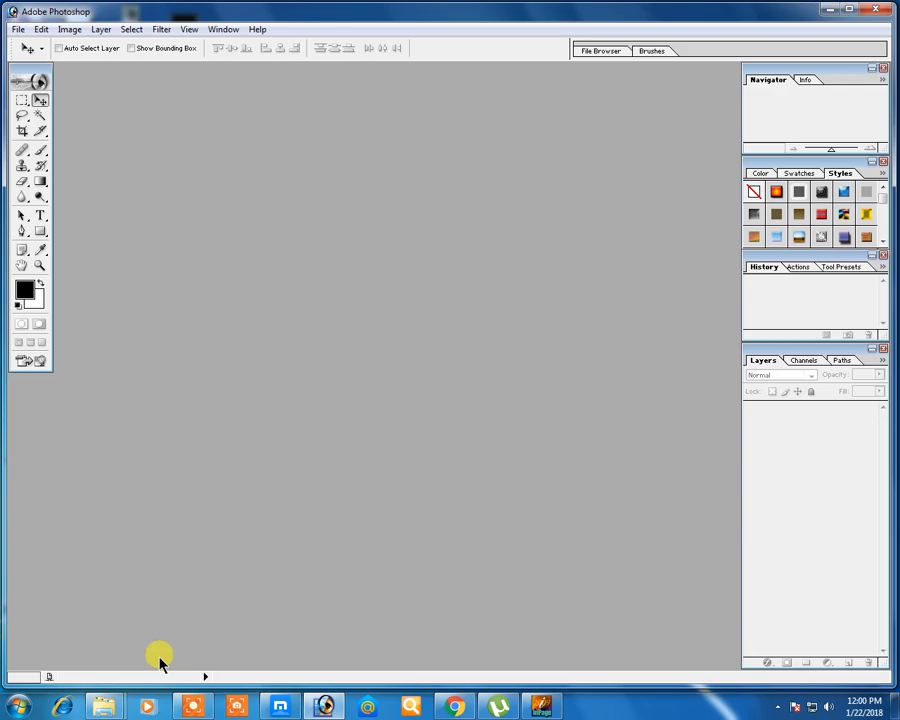
Open the "entertiment gg" EPS file from the Documents folder in Photoshop at 300 pixels/inch in CMYK Color, and close it without saving.
{"action": "left_click", "coordinate": [104, 706]}
{"action": "left_click_drag", "start_coordinate": [391, 142], "coordinate": [334, 709]}
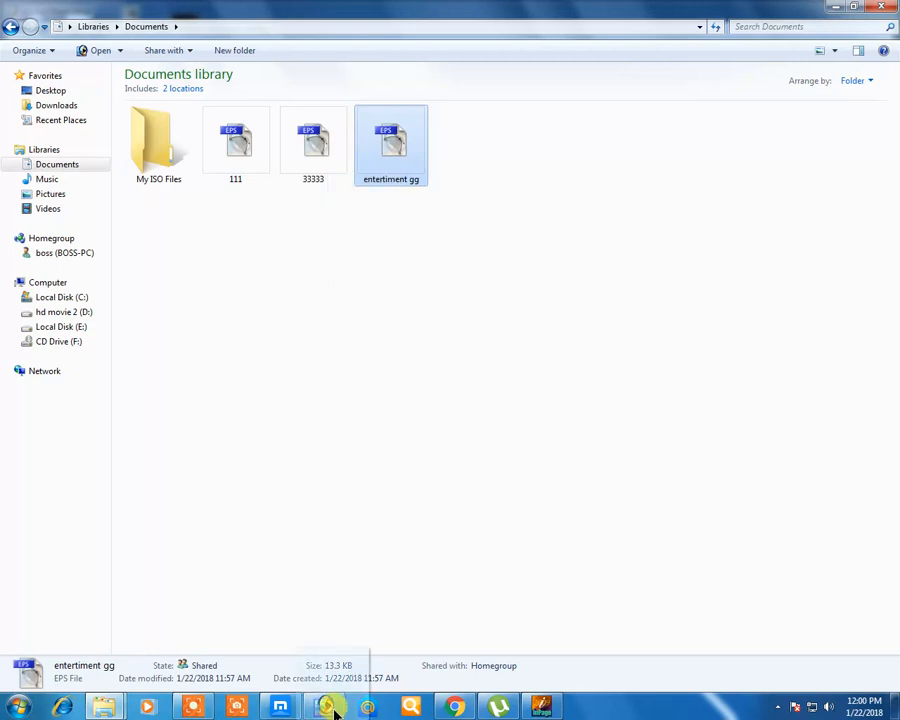
{"action": "left_click_drag", "start_coordinate": [335, 710], "coordinate": [342, 542]}
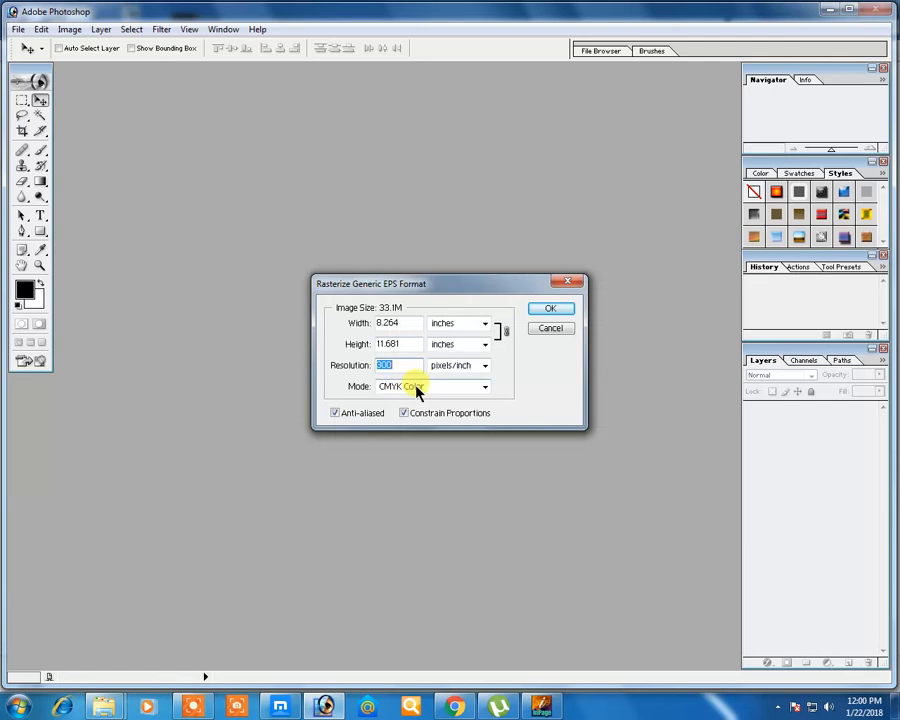
{"action": "key", "text": "Return"}
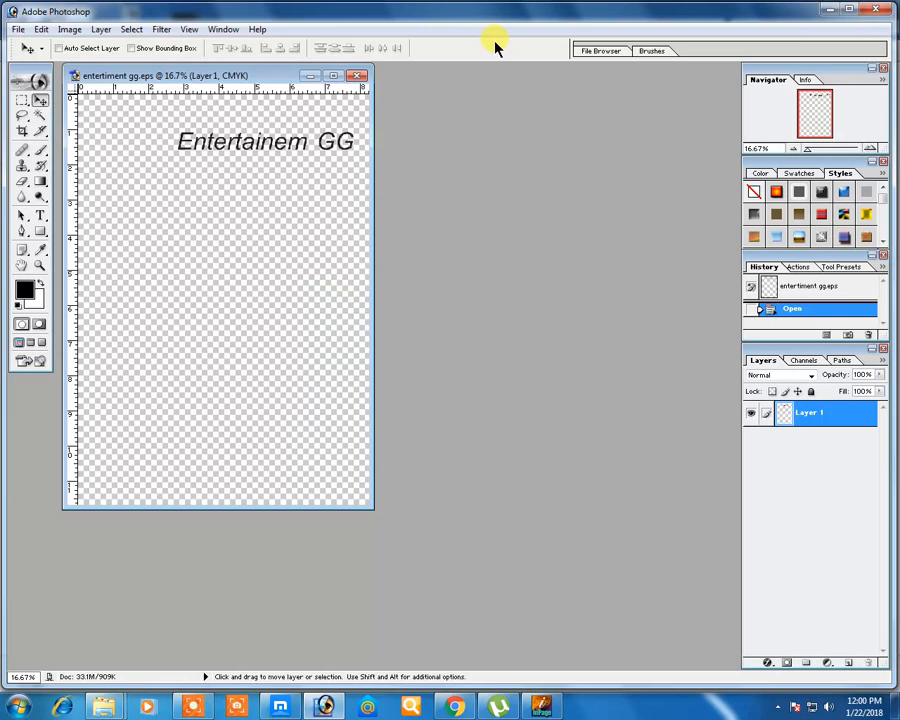
{"action": "left_click", "coordinate": [358, 76]}
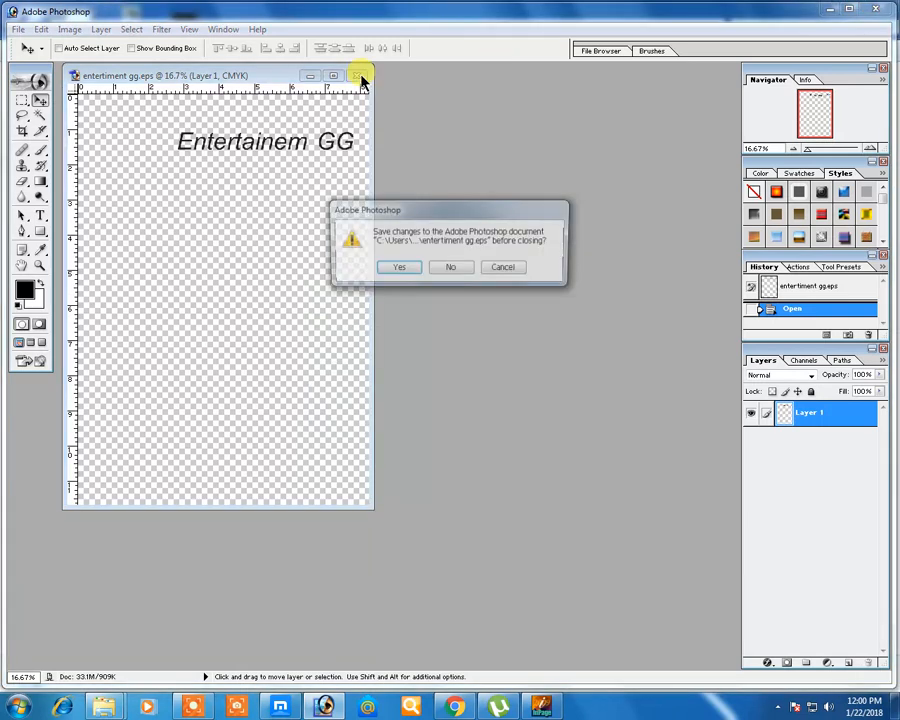
{"action": "key", "text": "n"}
Open the "entertiment gg" EPS file from the Documents folder, rasterize it at 300 pixels/inch in CMYK Color and minimize its document window.
{"action": "left_click", "coordinate": [845, 10]}
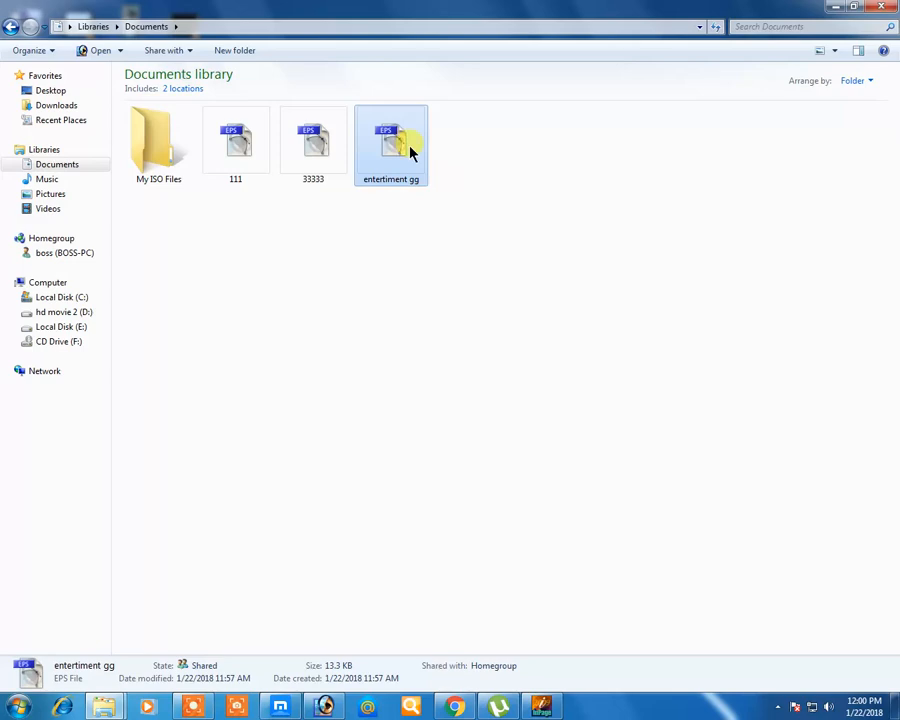
{"action": "double_click", "coordinate": [410, 150]}
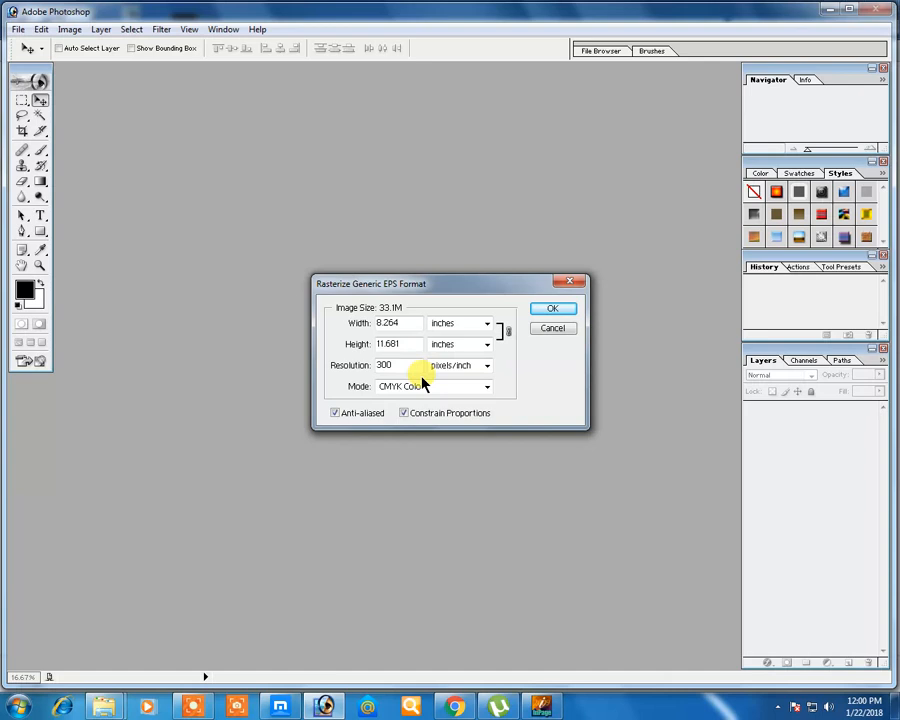
{"action": "left_click", "coordinate": [575, 313]}
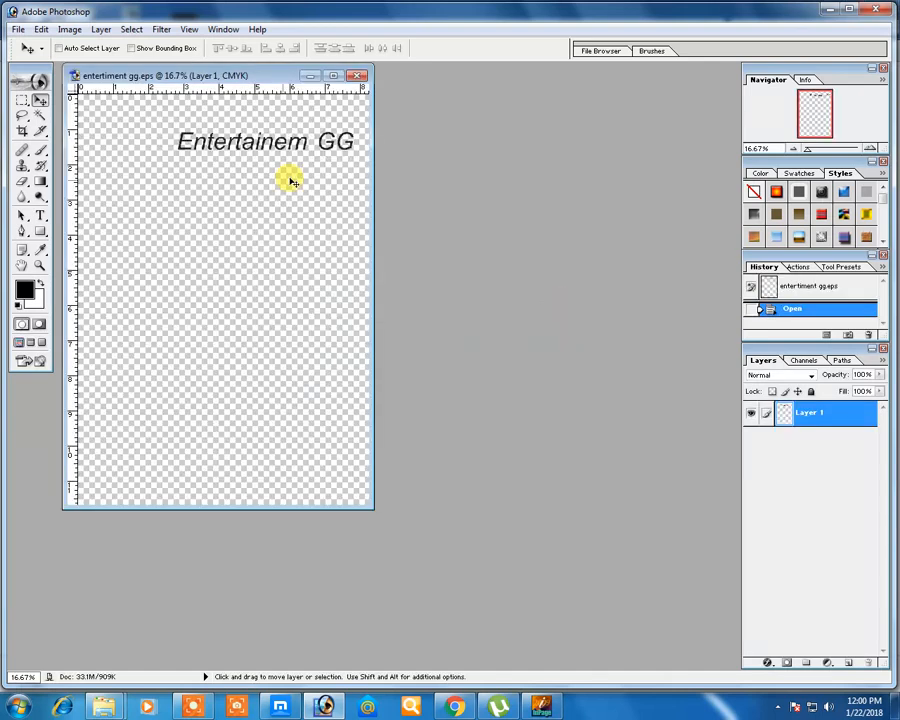
{"action": "left_click", "coordinate": [311, 77]}
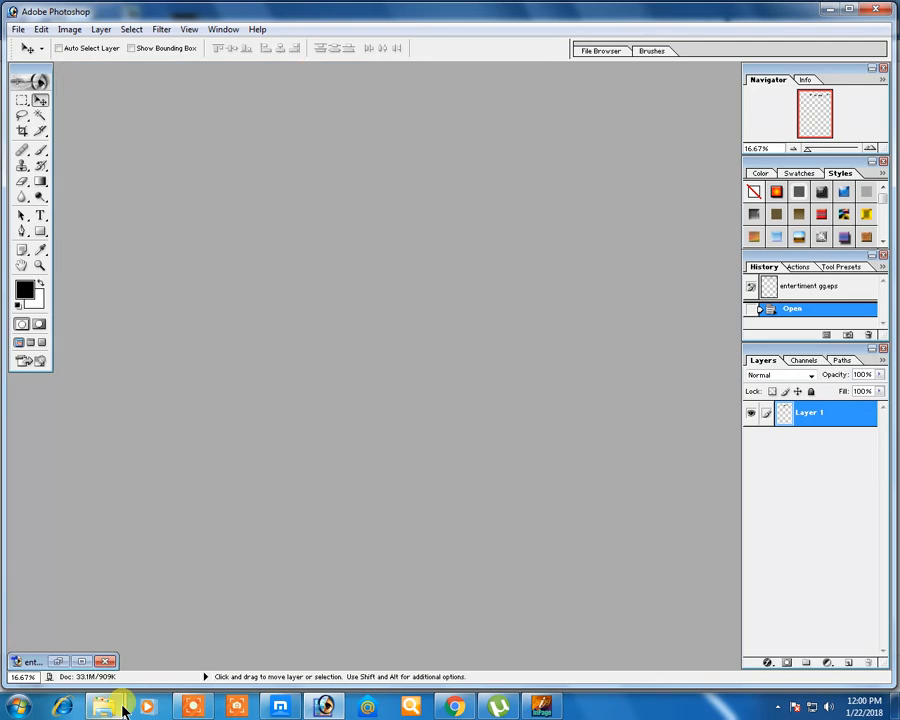
Open the "Melody-for-Group-Entertainment1" image from its folder on Local Disk (E:) in Photoshop and move its document window slightly down.
{"action": "left_click", "coordinate": [122, 707]}
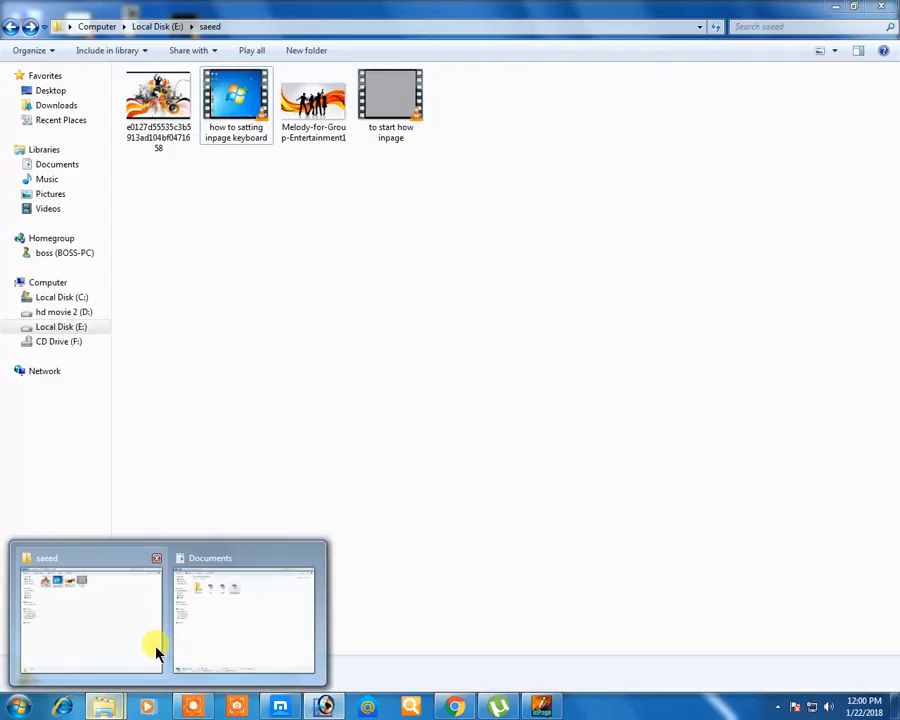
{"action": "left_click", "coordinate": [156, 650]}
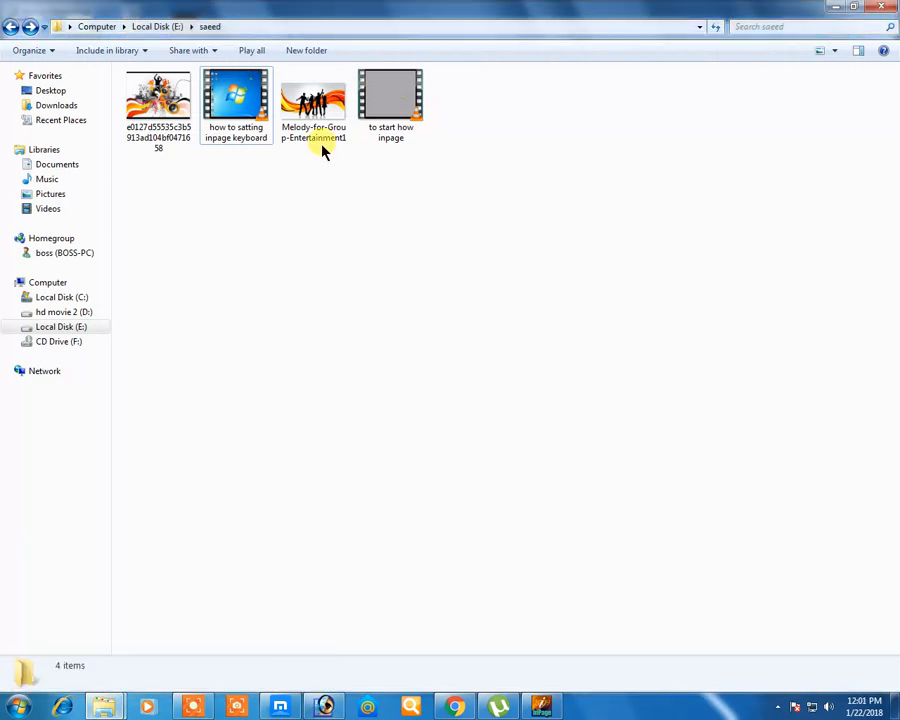
{"action": "left_click_drag", "start_coordinate": [321, 147], "coordinate": [355, 453]}
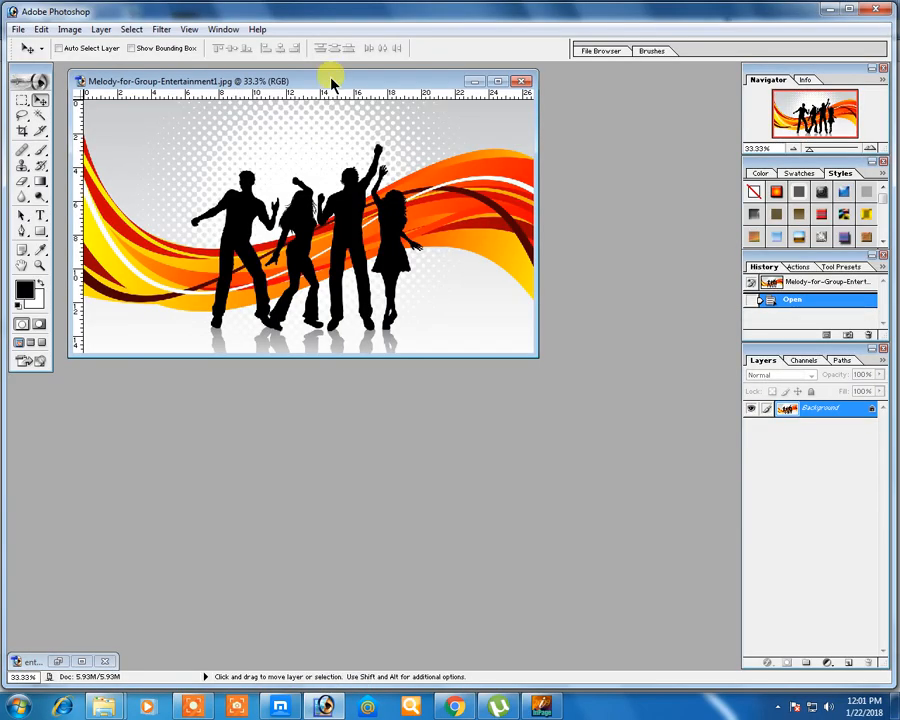
{"action": "left_click_drag", "start_coordinate": [331, 80], "coordinate": [330, 127]}
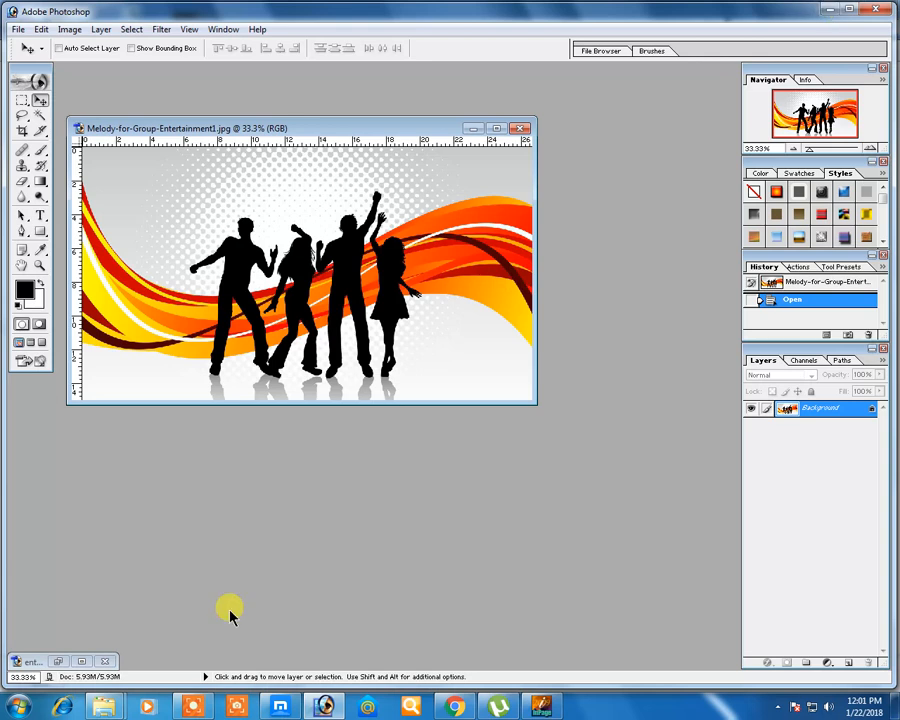
{"action": "mouse_move", "coordinate": [203, 711]}
{"action": "left_click", "coordinate": [193, 664]}
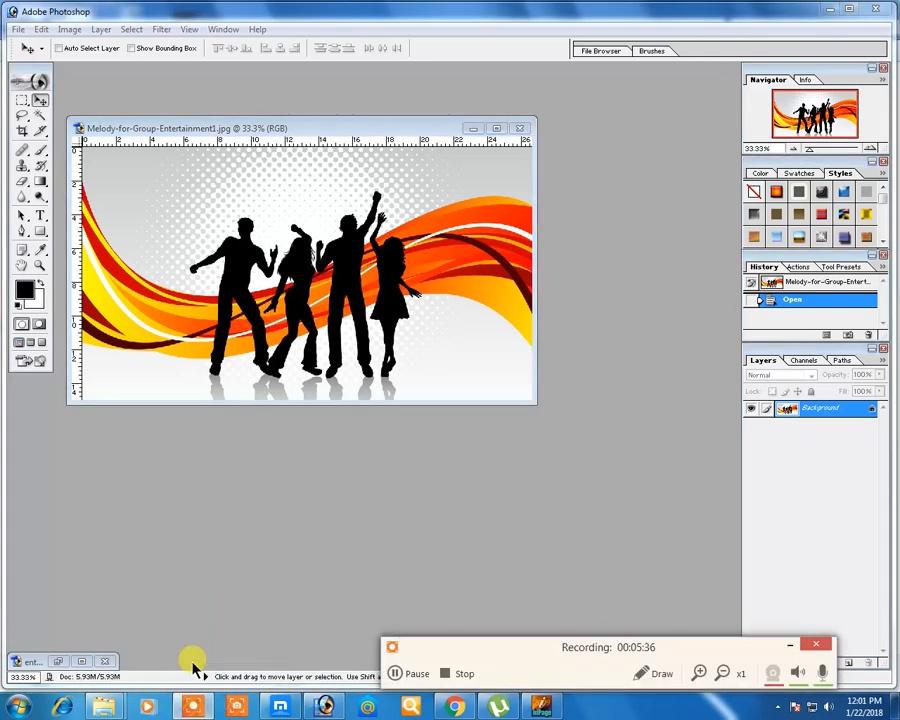
{"action": "left_click", "coordinate": [400, 674]}
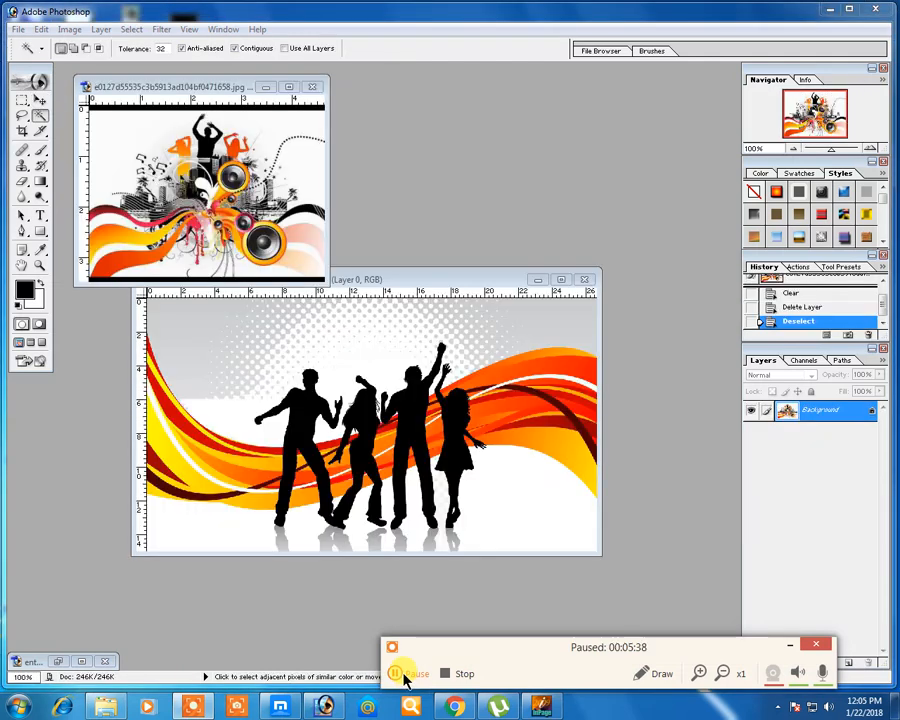
{"action": "left_click", "coordinate": [402, 675]}
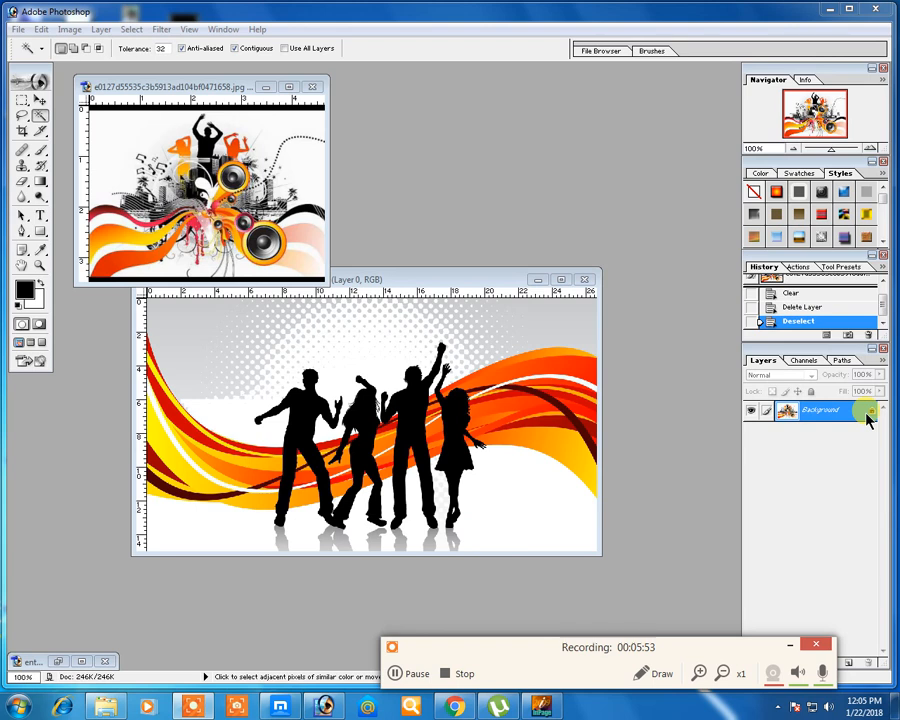
Convert the locked Background of the image with the loudspeakers into a regular layer named "Layer 0".
{"action": "key", "text": "ctrl+Tab"}
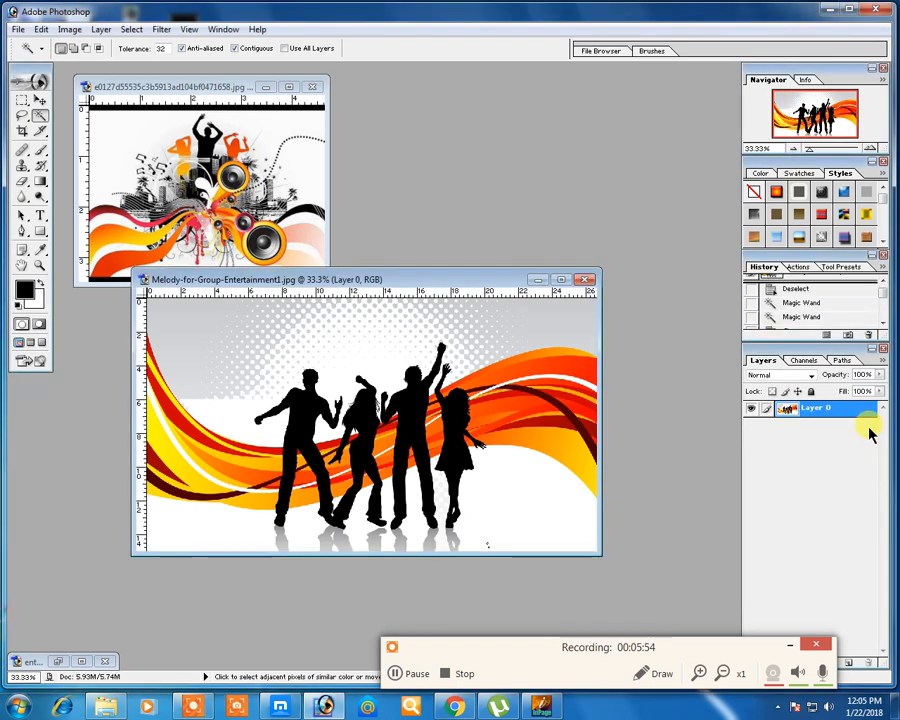
{"action": "left_click", "coordinate": [237, 200]}
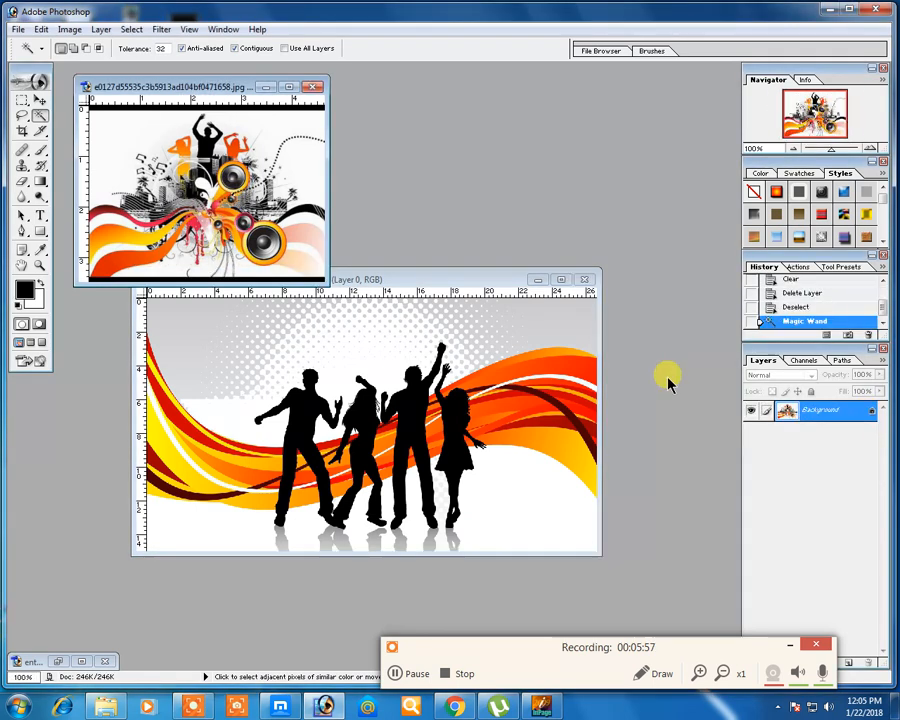
{"action": "double_click", "coordinate": [872, 415]}
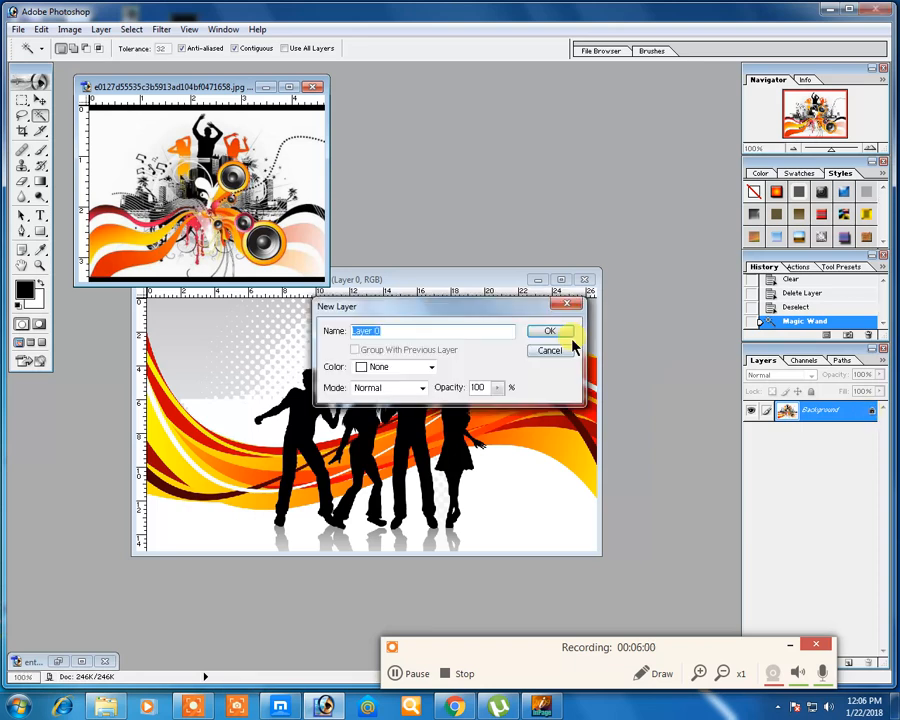
{"action": "left_click", "coordinate": [569, 336]}
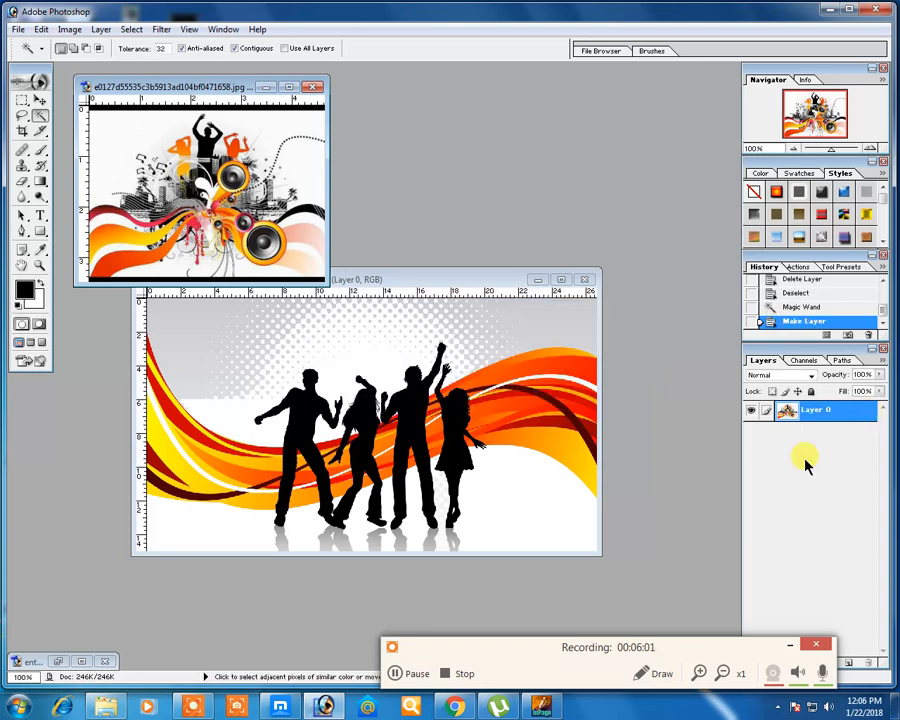
Copy the dancing silhouettes layer of Melody-for-Group-Entertainment1.jpg into the loudspeaker image with the Move tool.
{"action": "left_click", "coordinate": [425, 432]}
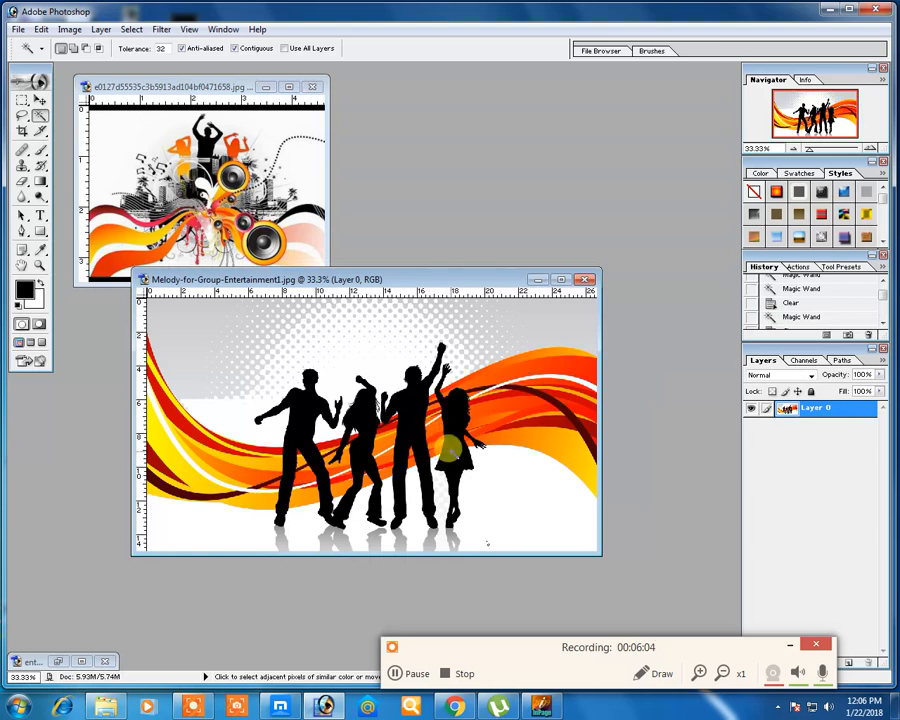
{"action": "left_click", "coordinate": [40, 101]}
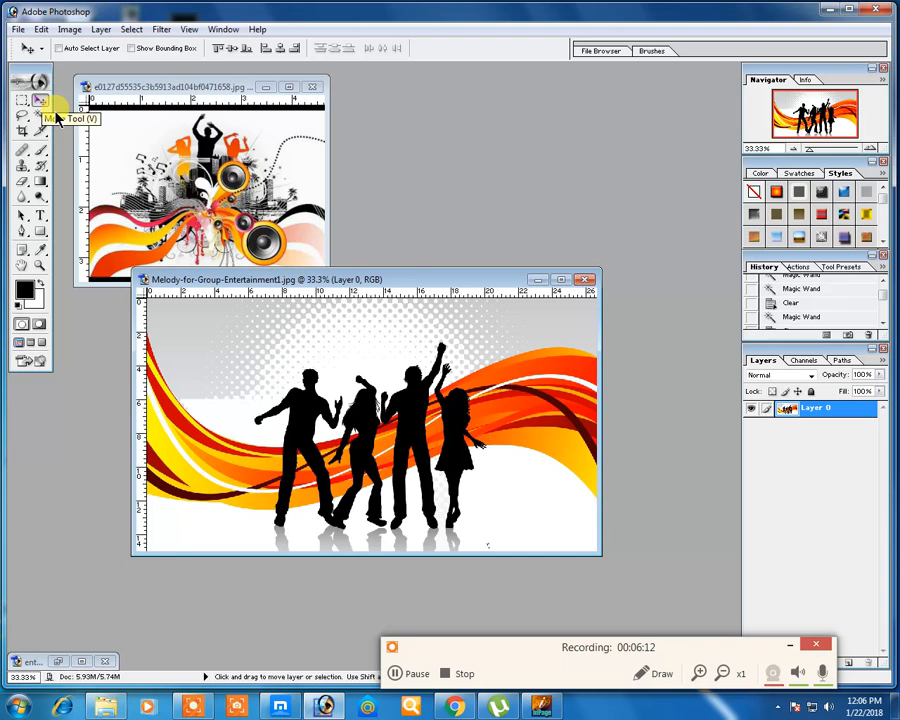
{"action": "left_click", "coordinate": [293, 418]}
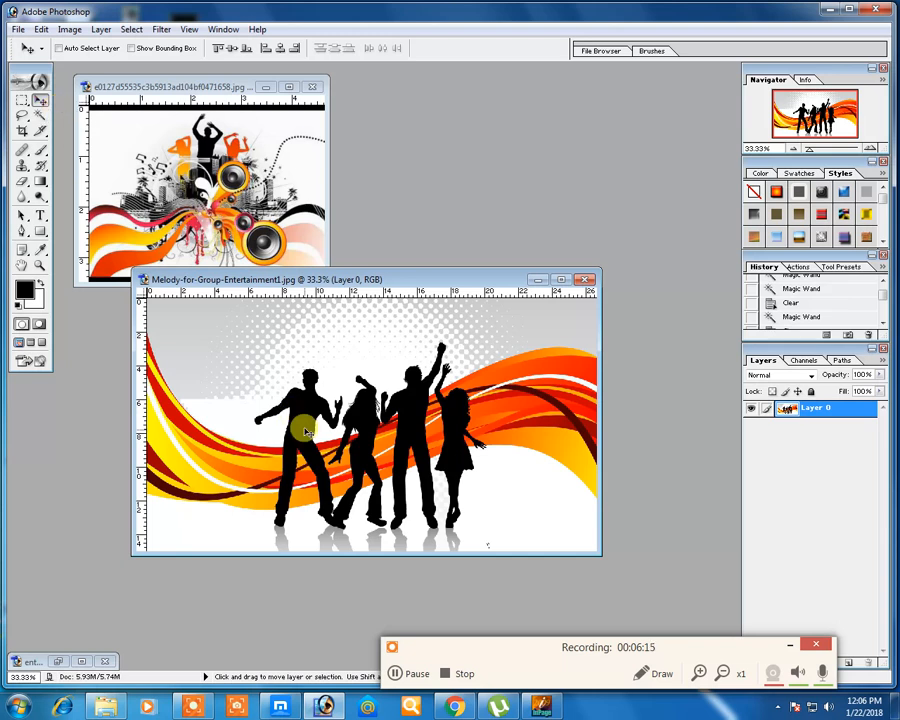
{"action": "left_click_drag", "start_coordinate": [307, 431], "coordinate": [285, 122]}
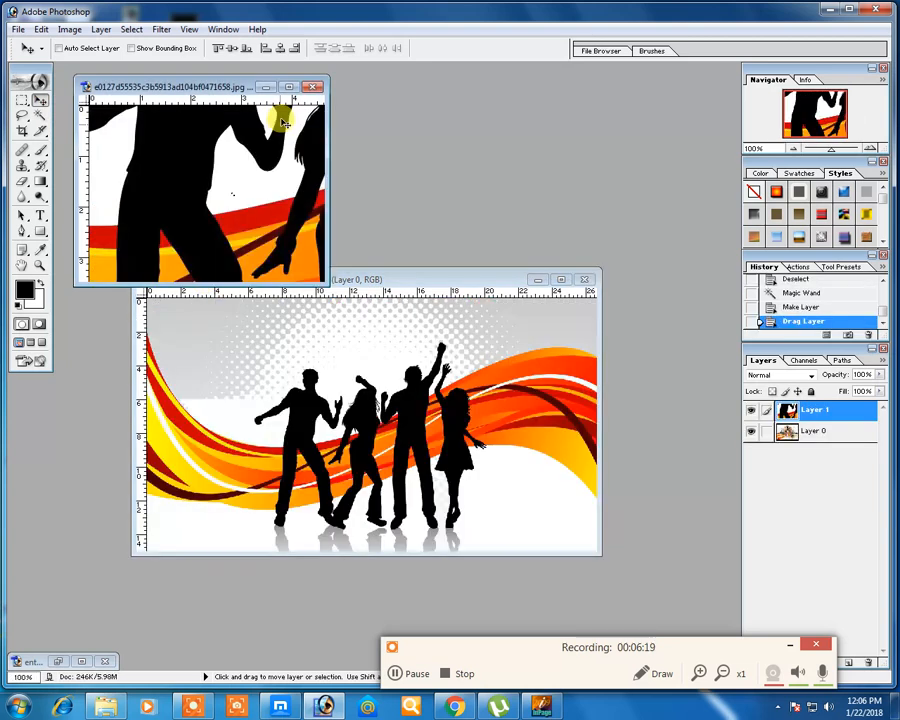
Maximize the document window of the loudspeaker image.
{"action": "left_click", "coordinate": [288, 87]}
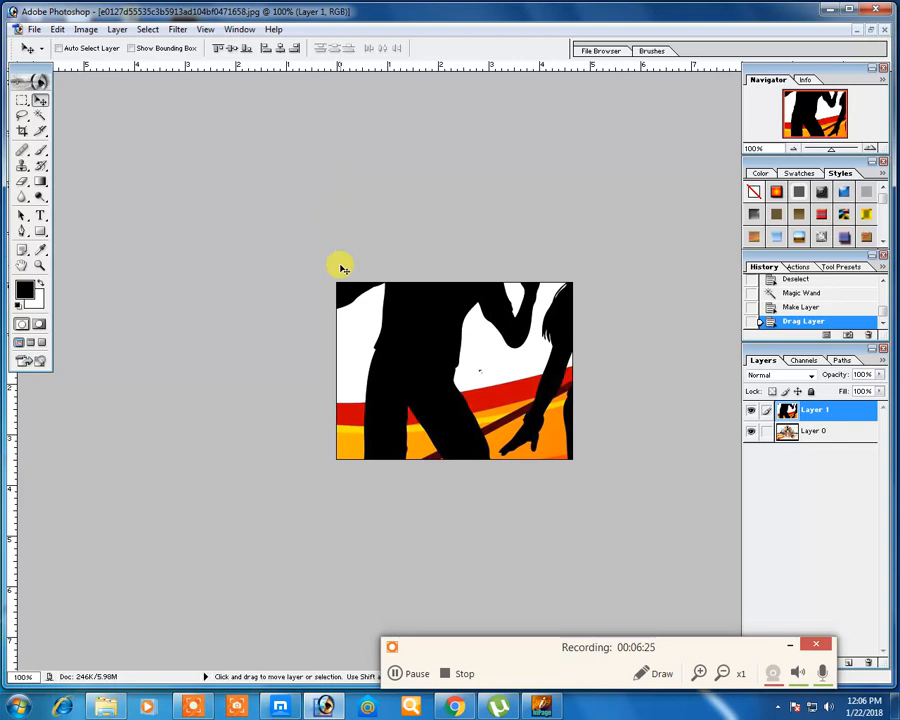
{"action": "key", "text": "ctrl+t"}
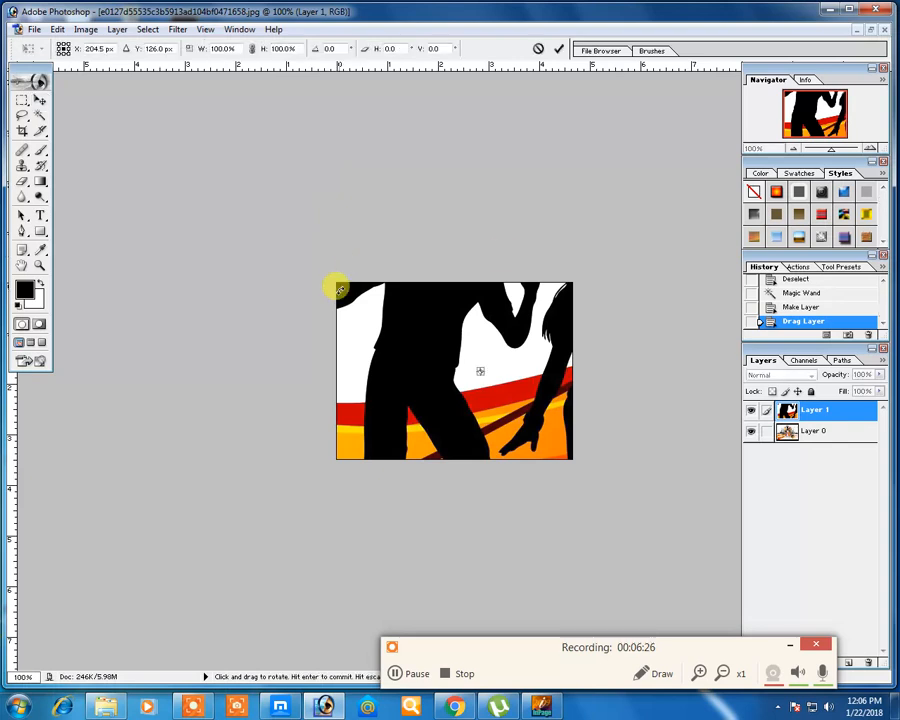
{"action": "left_click_drag", "start_coordinate": [340, 289], "coordinate": [506, 257]}
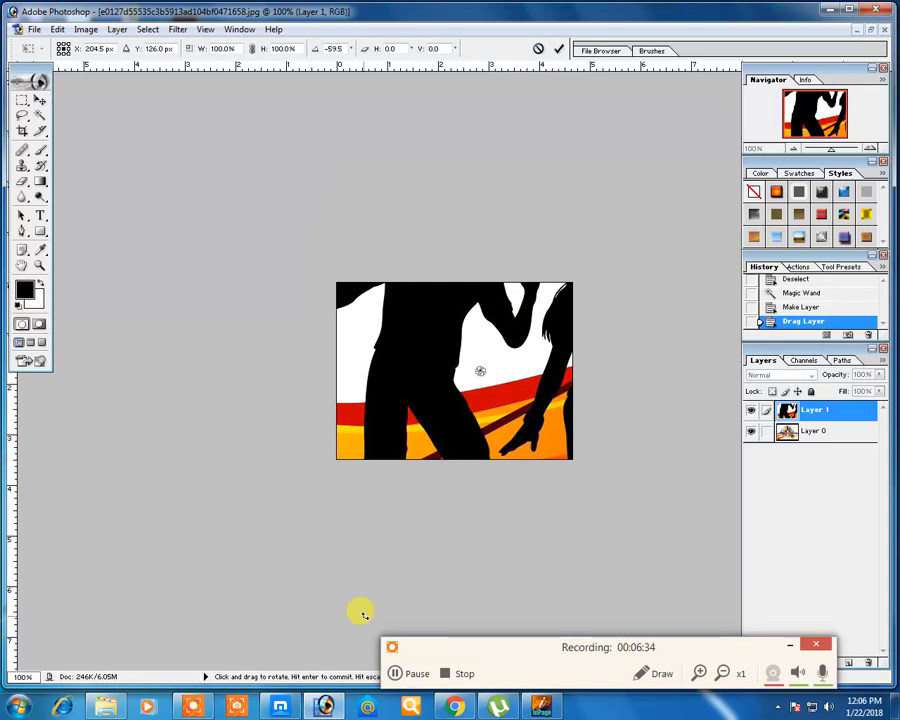
{"action": "left_click", "coordinate": [401, 672]}
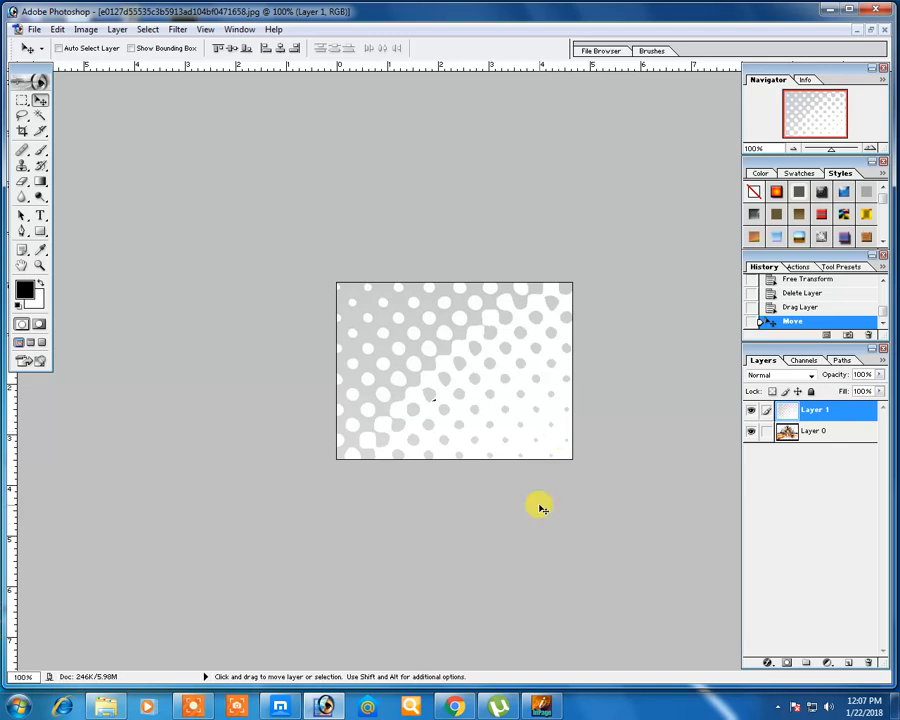
{"action": "key", "text": "ctrl+t"}
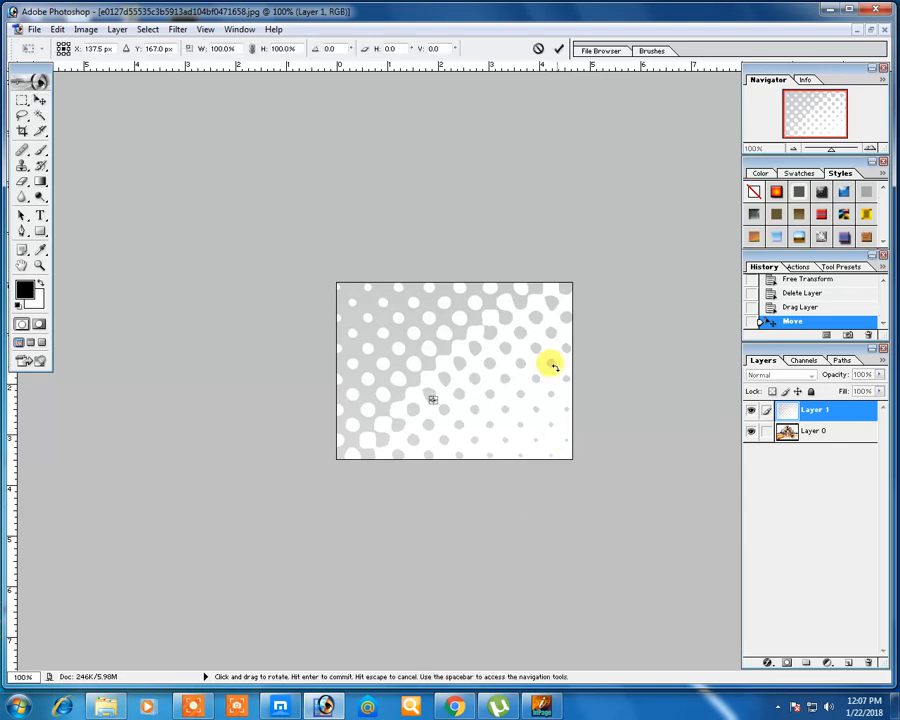
{"action": "key", "text": "space"}
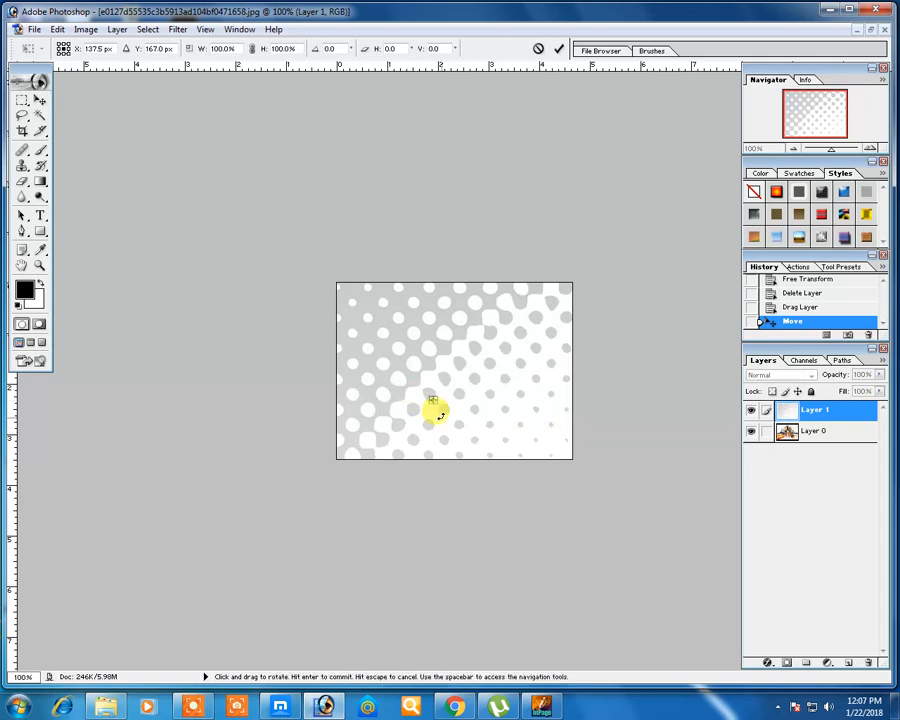
{"action": "key", "text": "Return"}
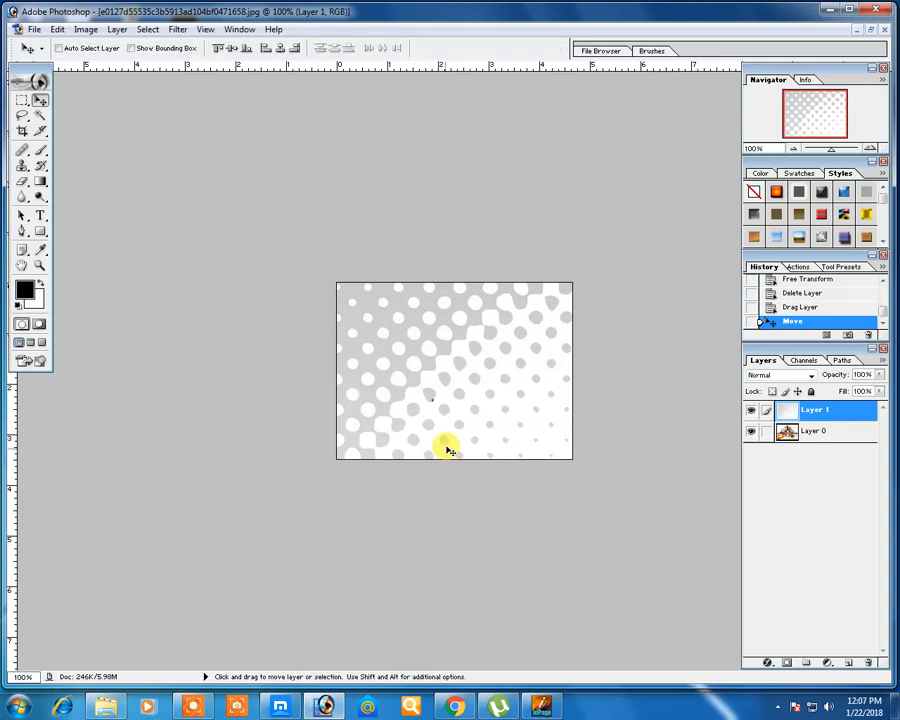
Clear the selection, scale the dancing silhouettes layer to 26.5% with Free Transform, position it over the whole loudspeaker image and apply the transformation.
{"action": "key", "text": "ctrl+d"}
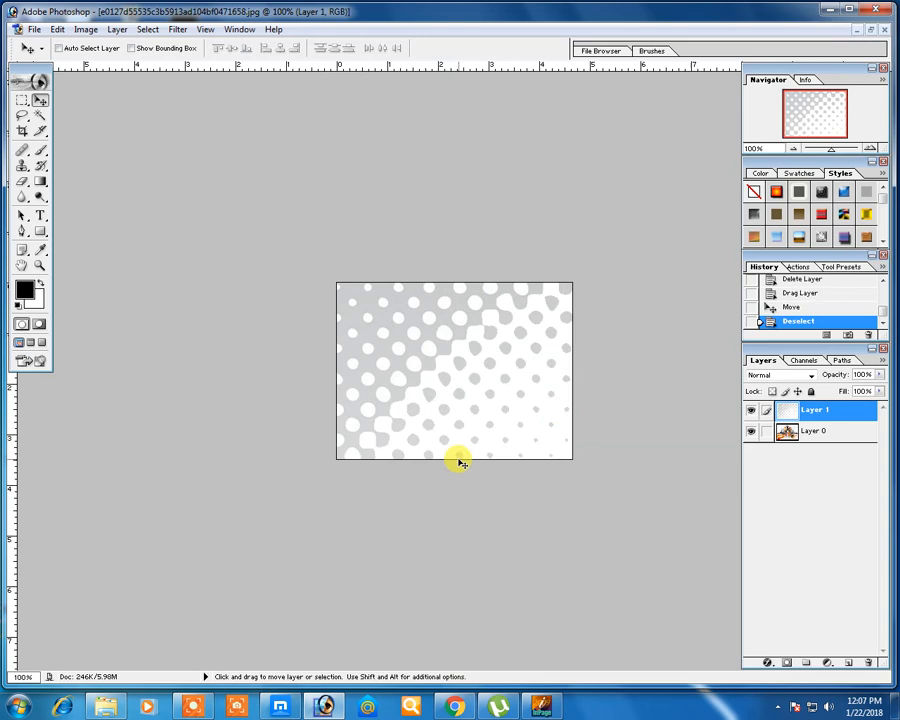
{"action": "key", "text": "ctrl+t"}
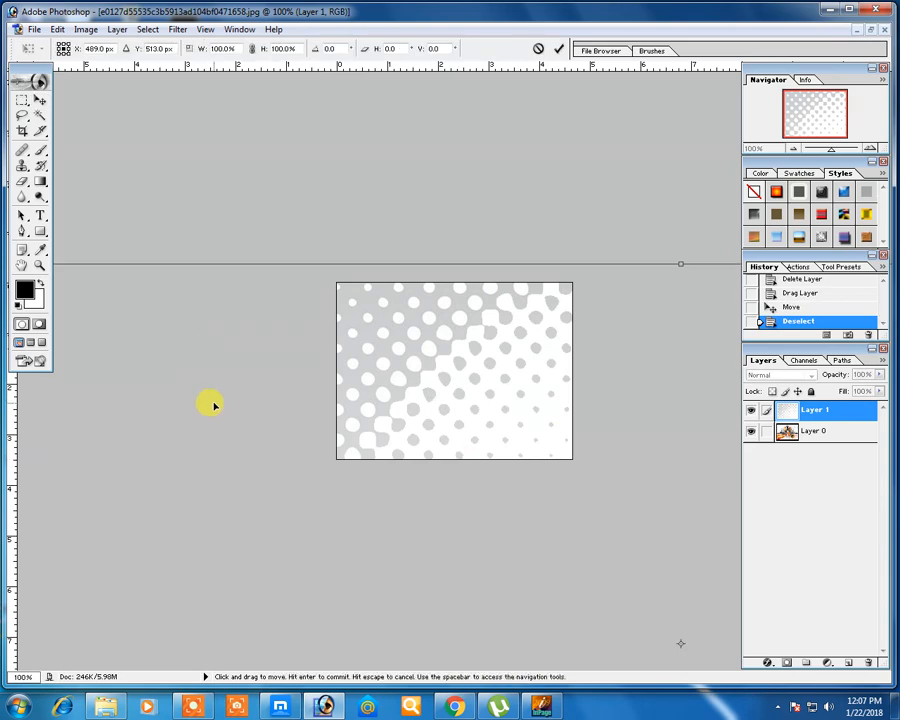
{"action": "left_click_drag", "start_coordinate": [213, 405], "coordinate": [222, 345]}
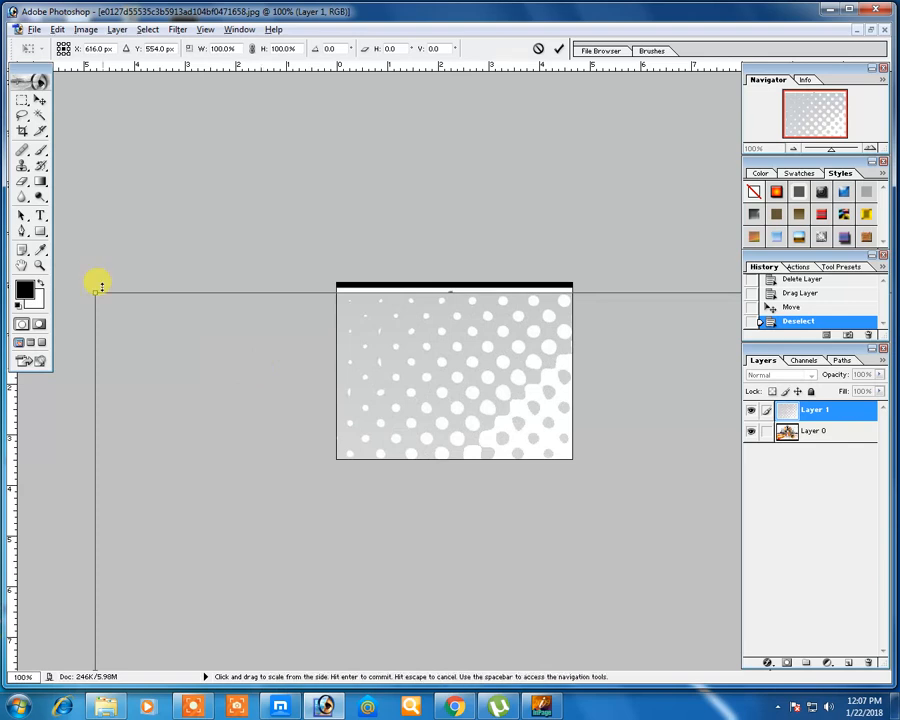
{"action": "left_click_drag", "start_coordinate": [97, 291], "coordinate": [405, 467]}
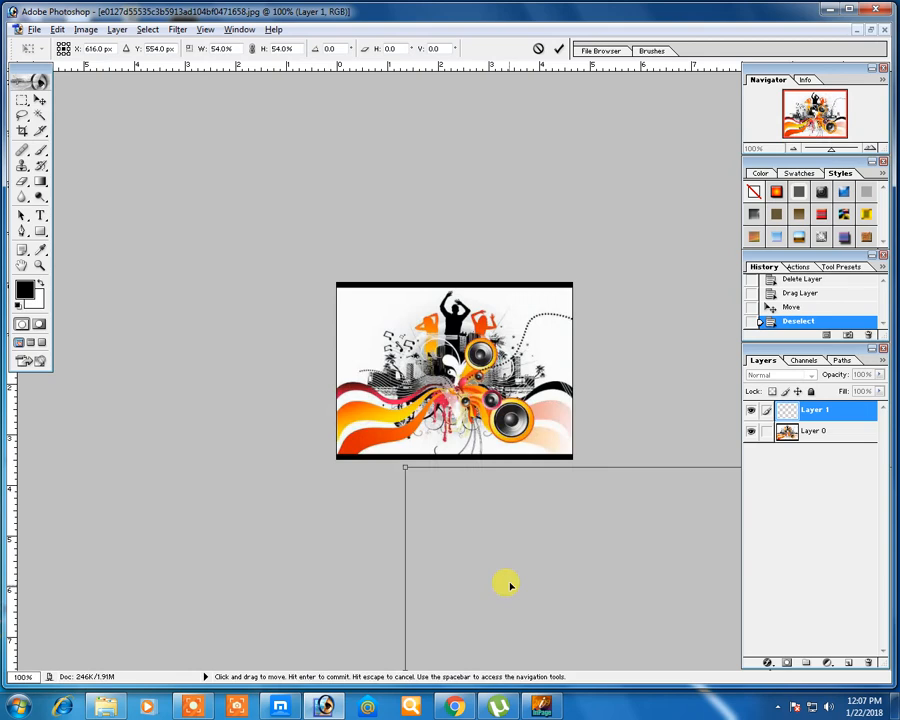
{"action": "left_click_drag", "start_coordinate": [508, 585], "coordinate": [461, 399]}
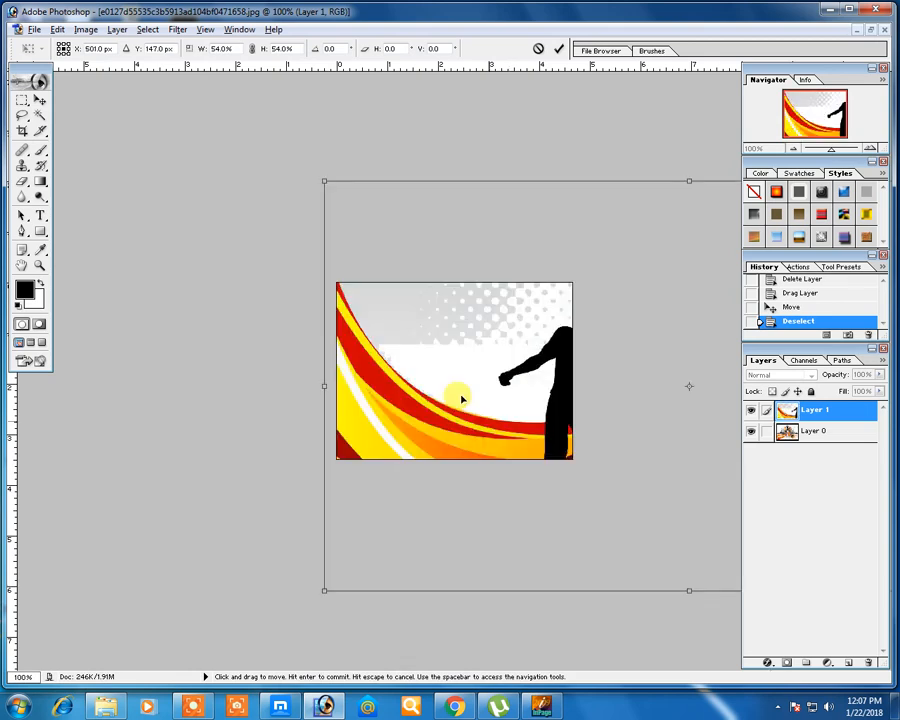
{"action": "left_click_drag", "start_coordinate": [324, 181], "coordinate": [507, 345]}
{"action": "left_click_drag", "start_coordinate": [585, 372], "coordinate": [360, 356]}
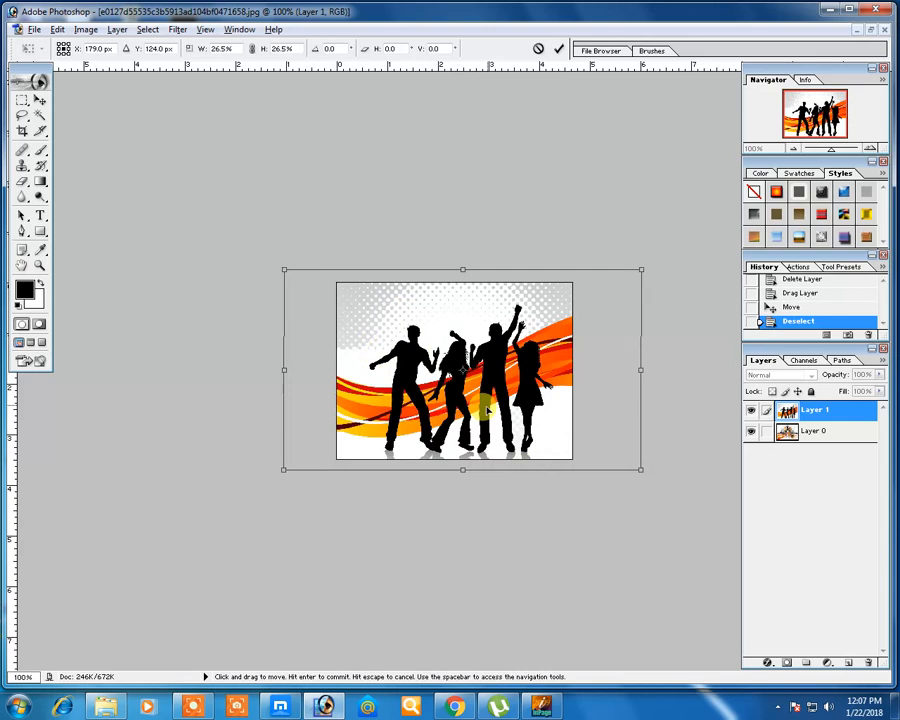
{"action": "left_click", "coordinate": [41, 121]}
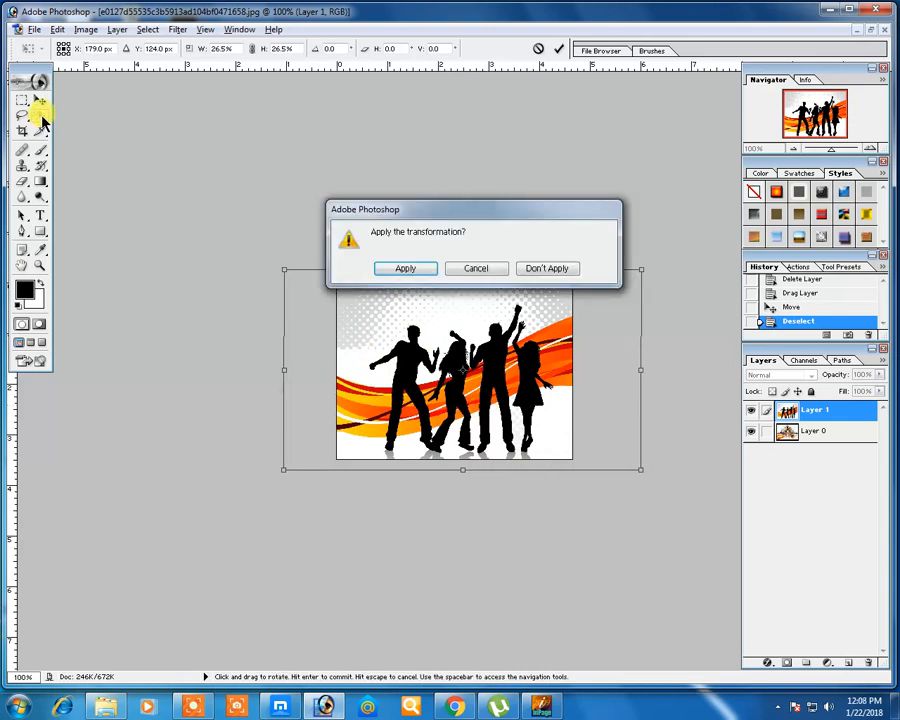
{"action": "left_click", "coordinate": [400, 270]}
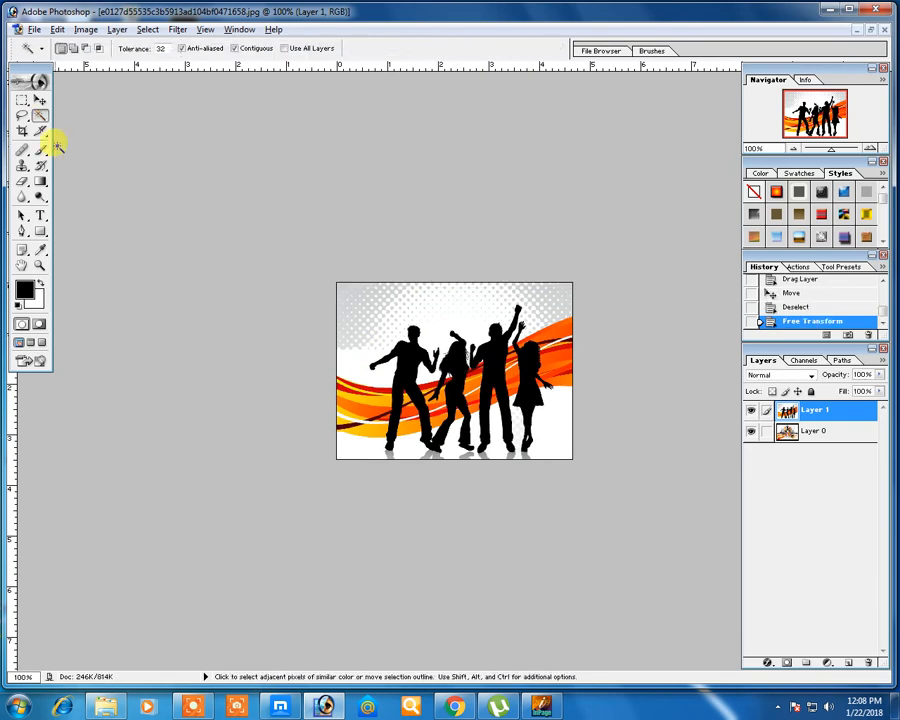
Remove the white area behind the dancers and the grey dotted upper corners of Layer 1 using the Magic Wand.
{"action": "left_click", "coordinate": [379, 373]}
{"action": "key", "text": "Delete"}
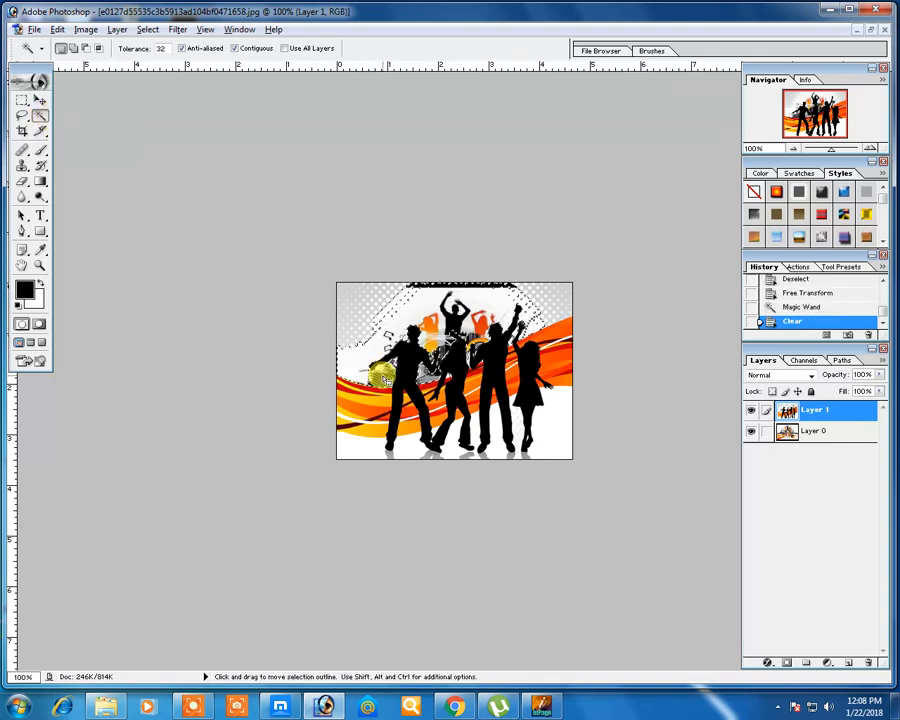
{"action": "left_click", "coordinate": [366, 312]}
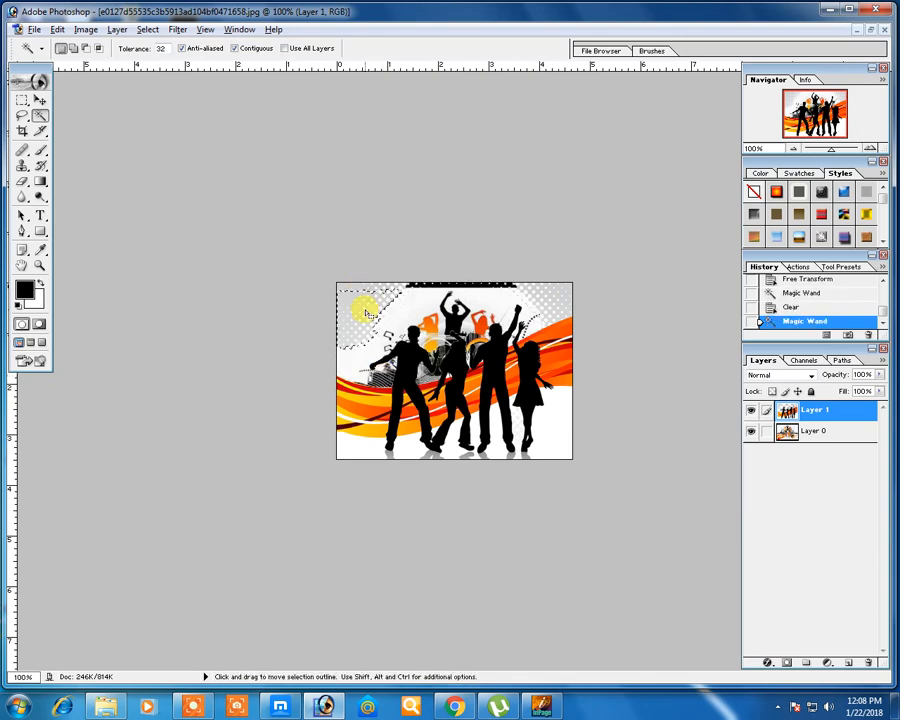
{"action": "left_click", "coordinate": [322, 290]}
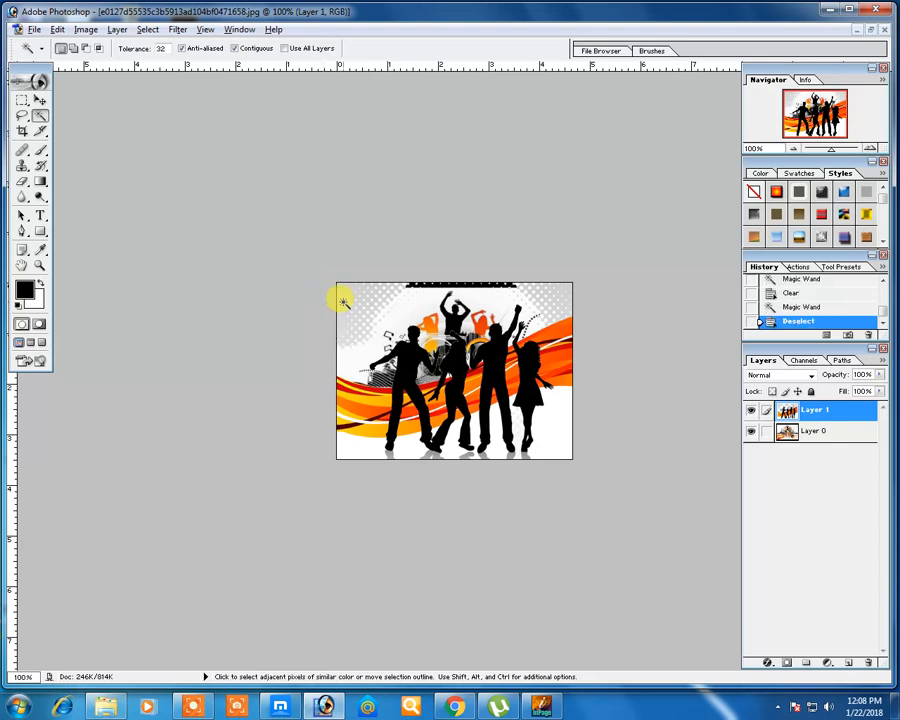
{"action": "left_click", "coordinate": [344, 302]}
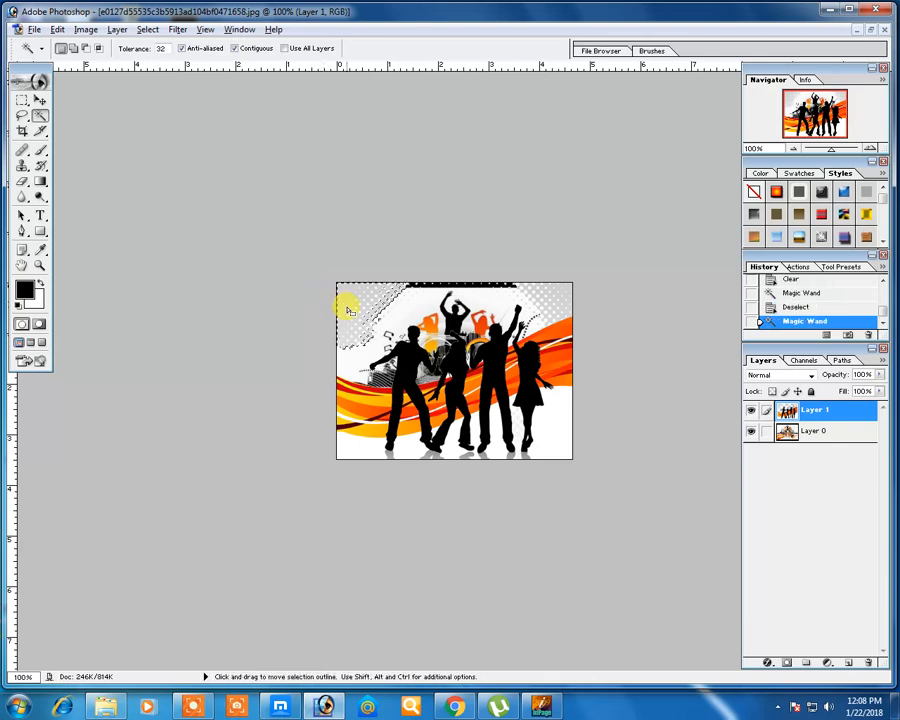
{"action": "key", "text": "Delete"}
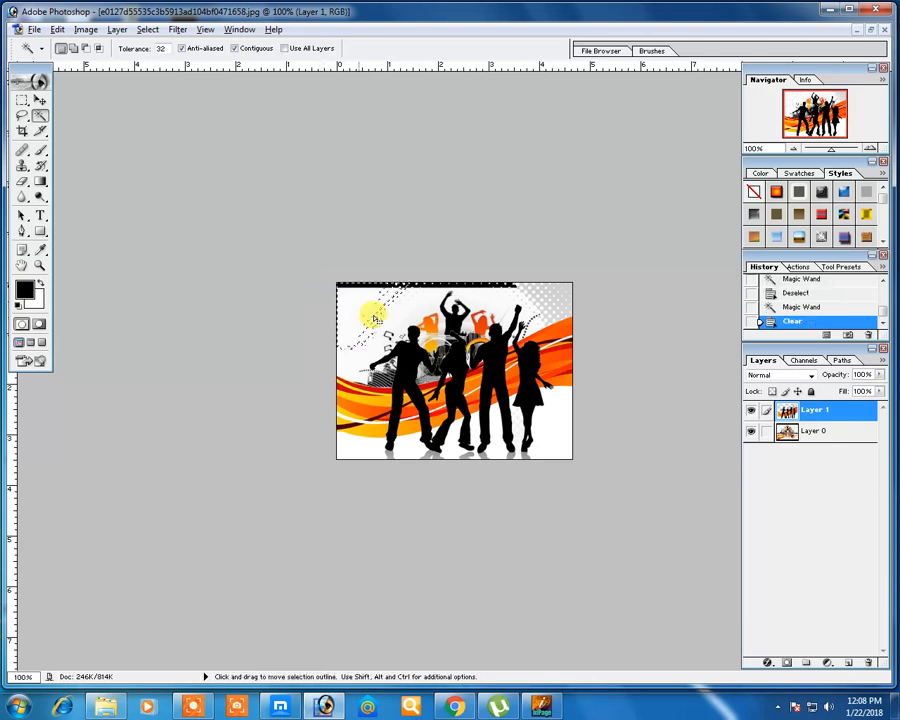
{"action": "left_click", "coordinate": [567, 292]}
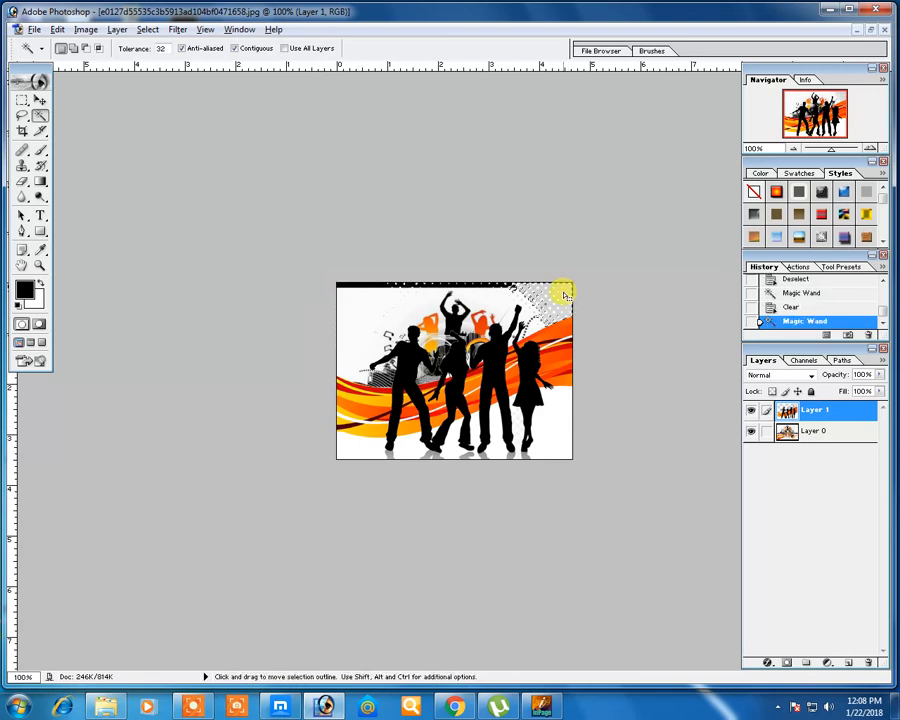
{"action": "key", "text": "Delete"}
Remove the white areas of Layer 1 beside and between the legs of the two right-hand dancers using the Magic Wand.
{"action": "left_click", "coordinate": [557, 428]}
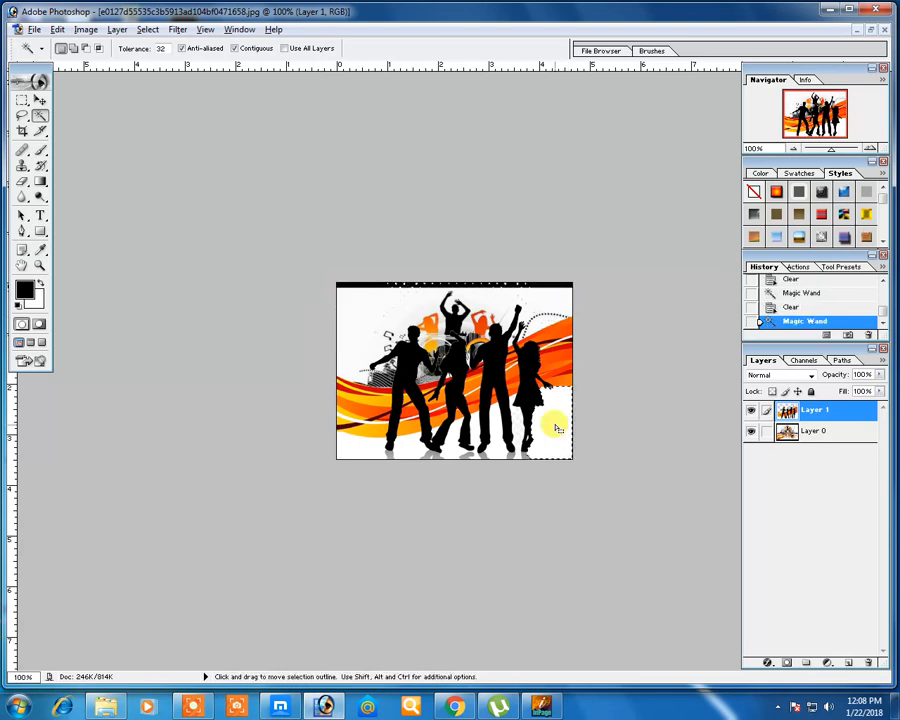
{"action": "key", "text": "Delete"}
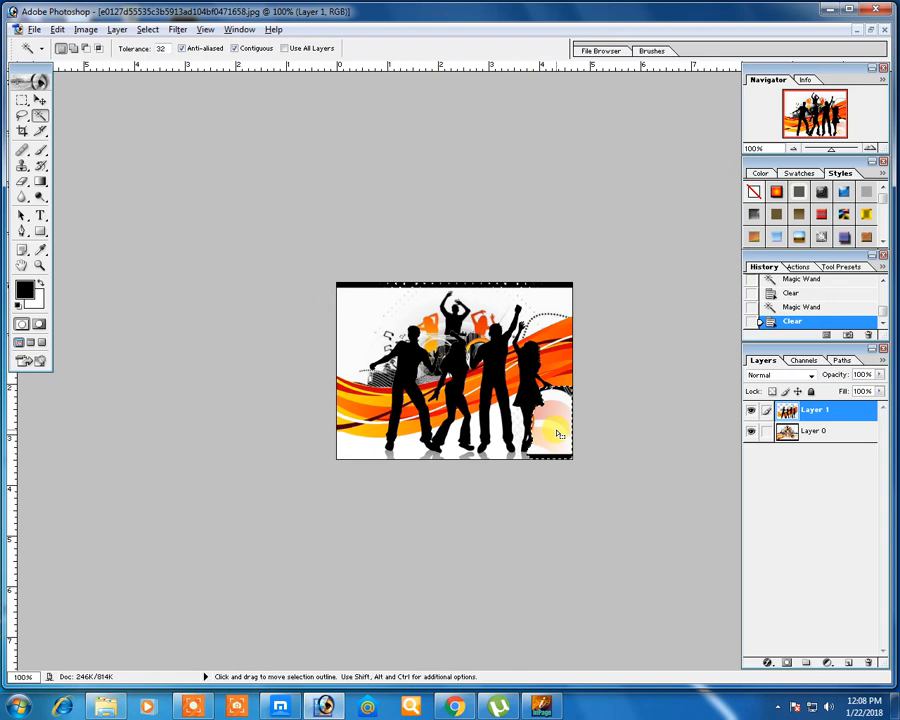
{"action": "left_click", "coordinate": [514, 430]}
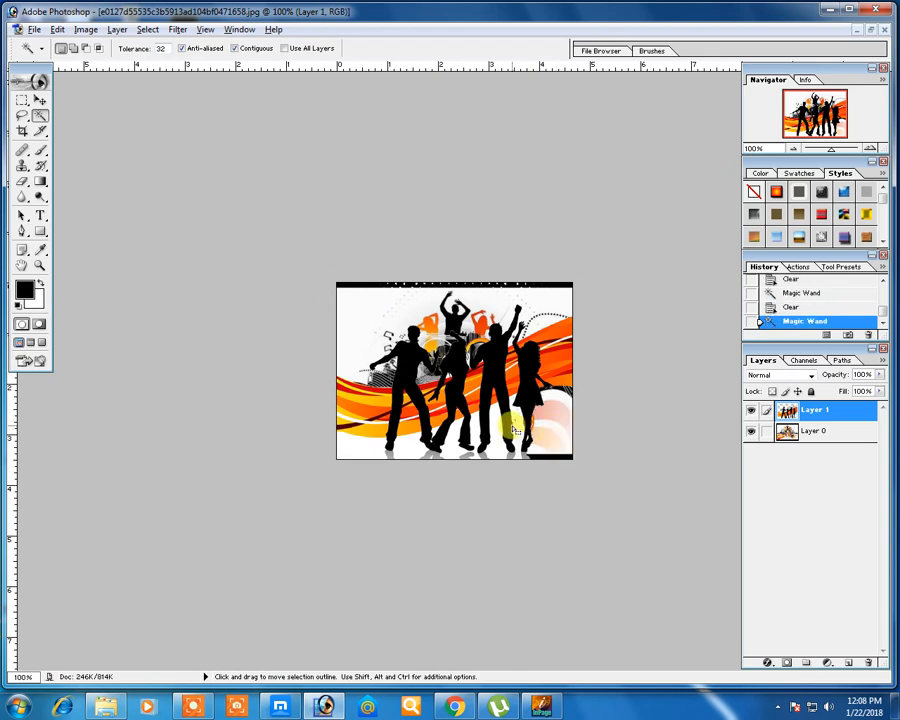
{"action": "left_click", "coordinate": [520, 437]}
{"action": "key", "text": "Delete"}
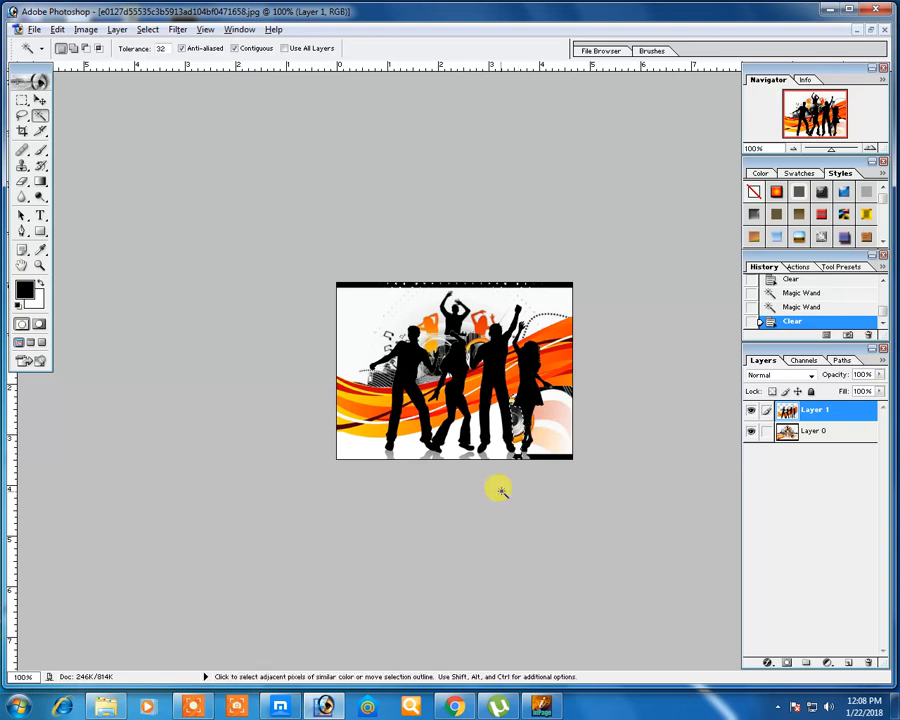
{"action": "left_click", "coordinate": [503, 455]}
{"action": "key", "text": "Delete"}
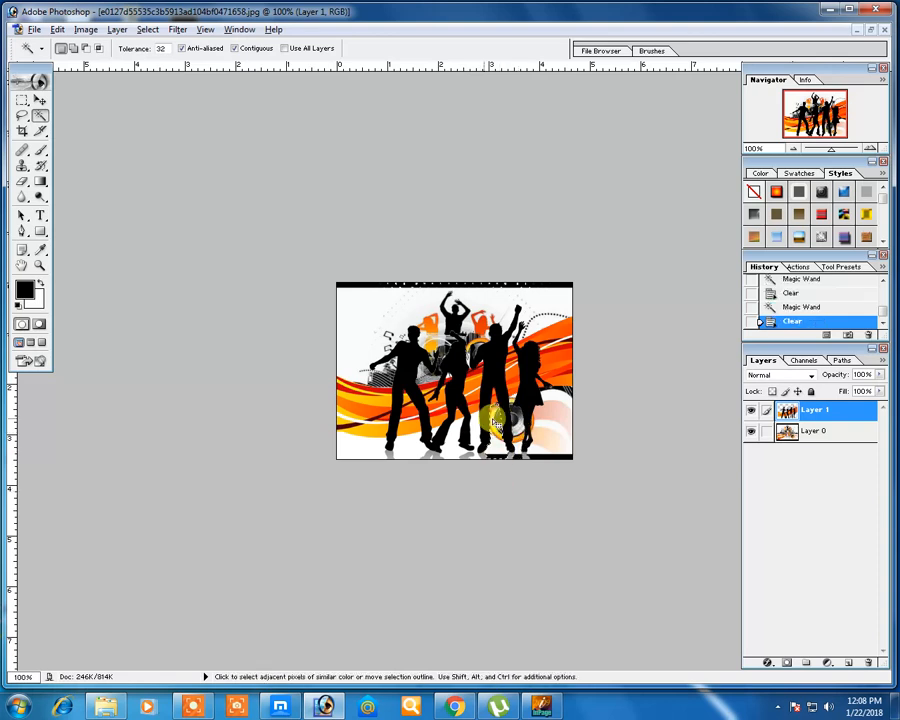
Remove the remaining white areas around the two left-hand dancers' feet and in the lower left corner of Layer 1, and clear the selection.
{"action": "left_click", "coordinate": [445, 451]}
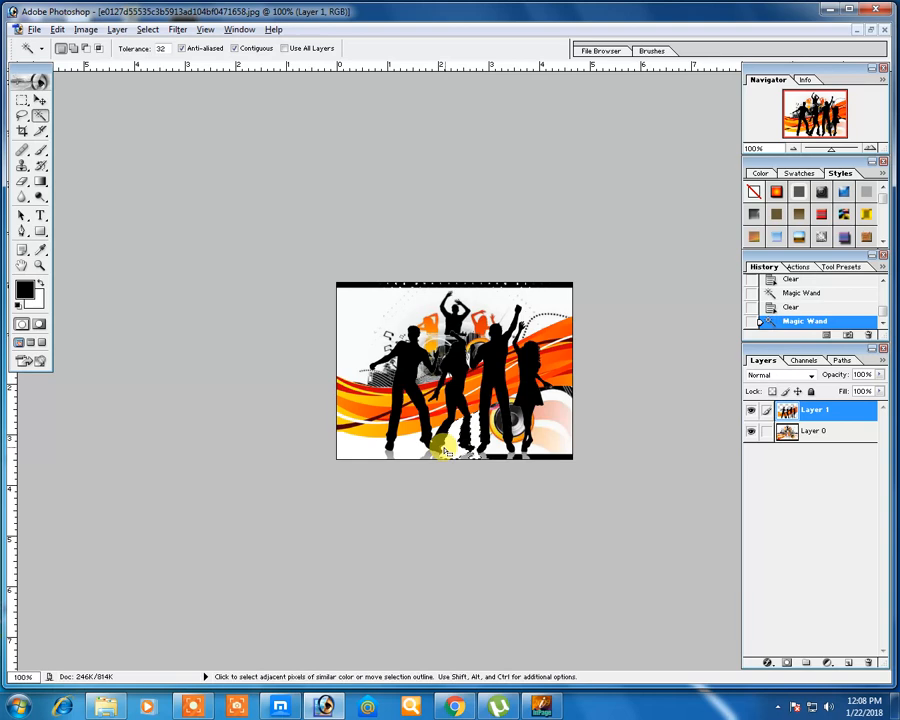
{"action": "key", "text": "Delete"}
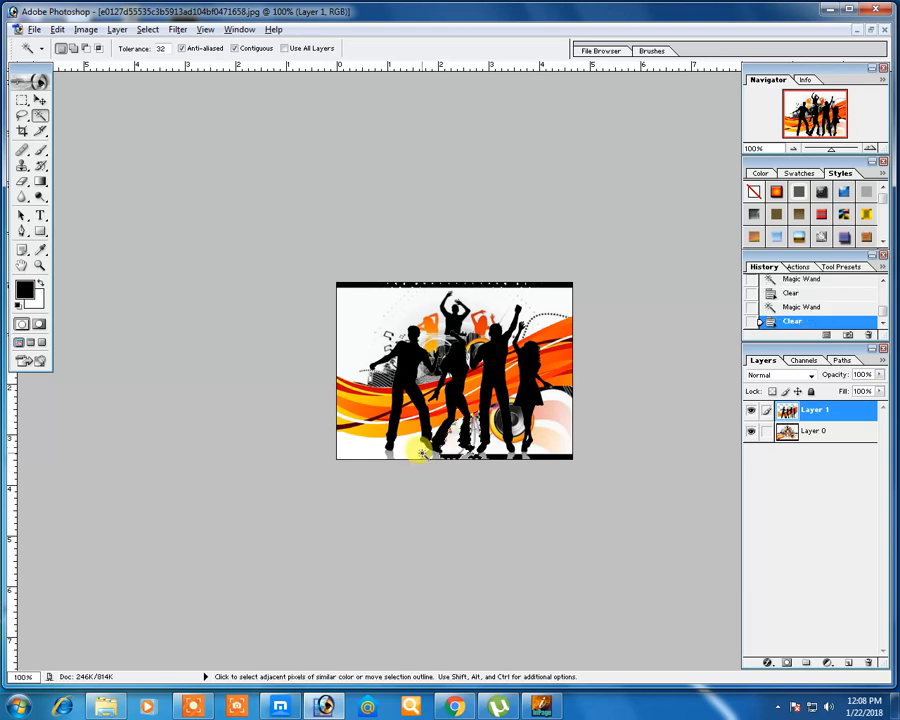
{"action": "left_click", "coordinate": [357, 450]}
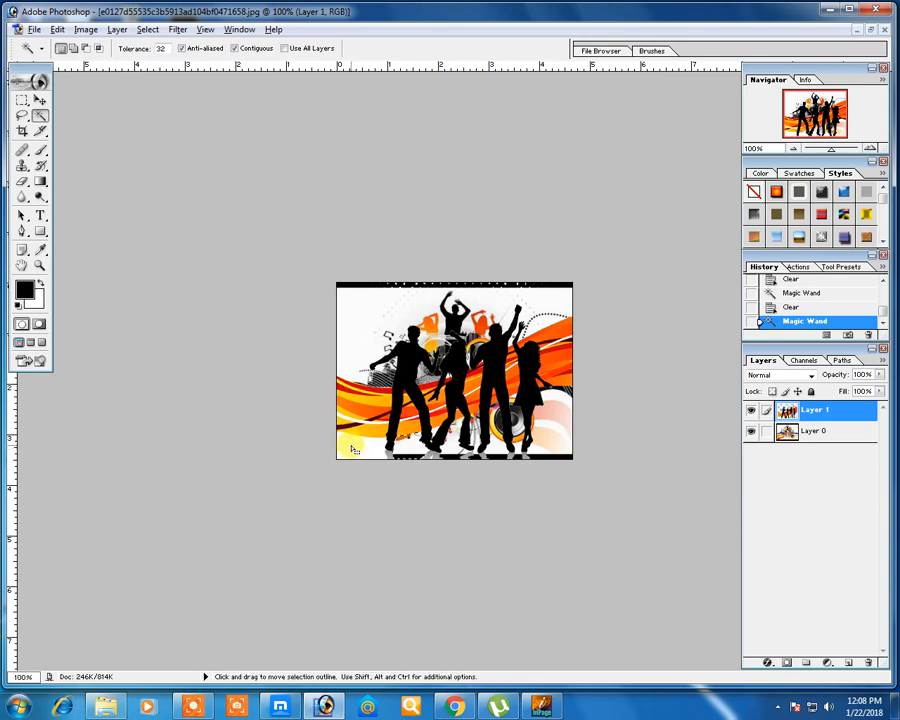
{"action": "key", "text": "Delete"}
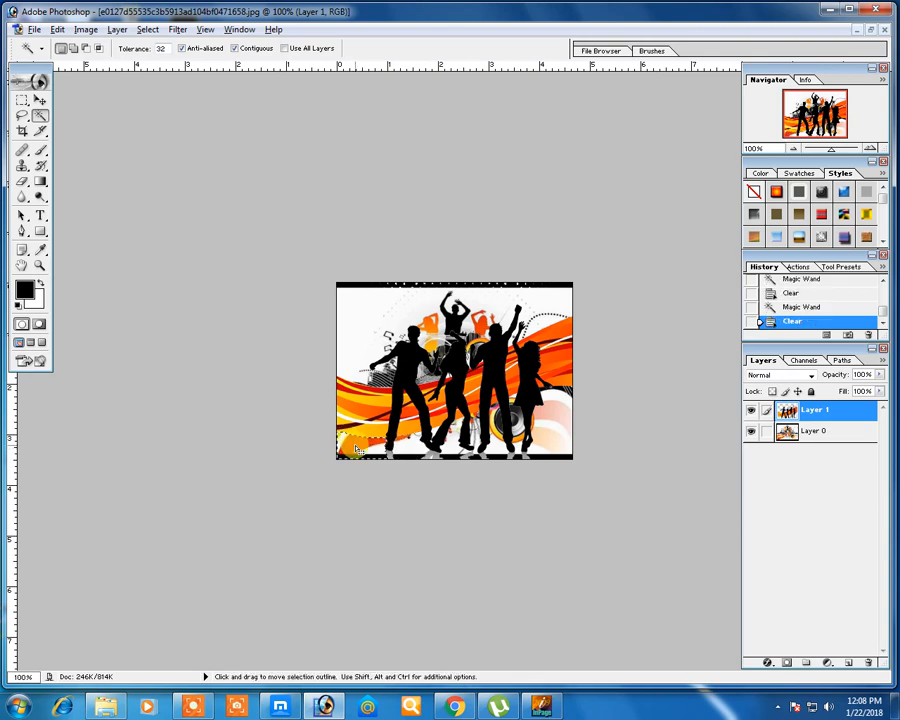
{"action": "left_click", "coordinate": [370, 485]}
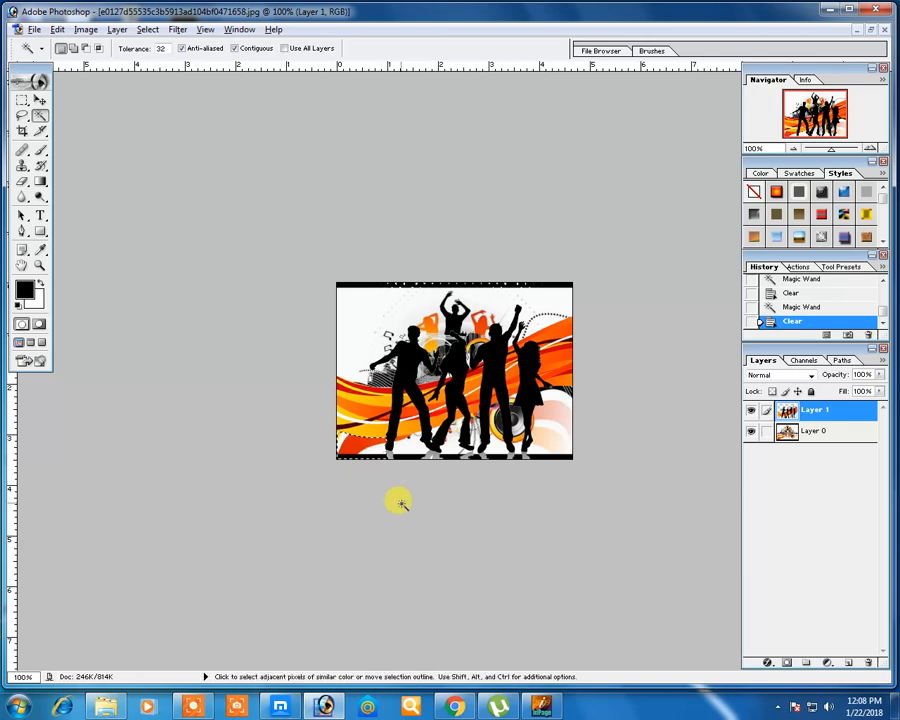
{"action": "key", "text": "Return"}
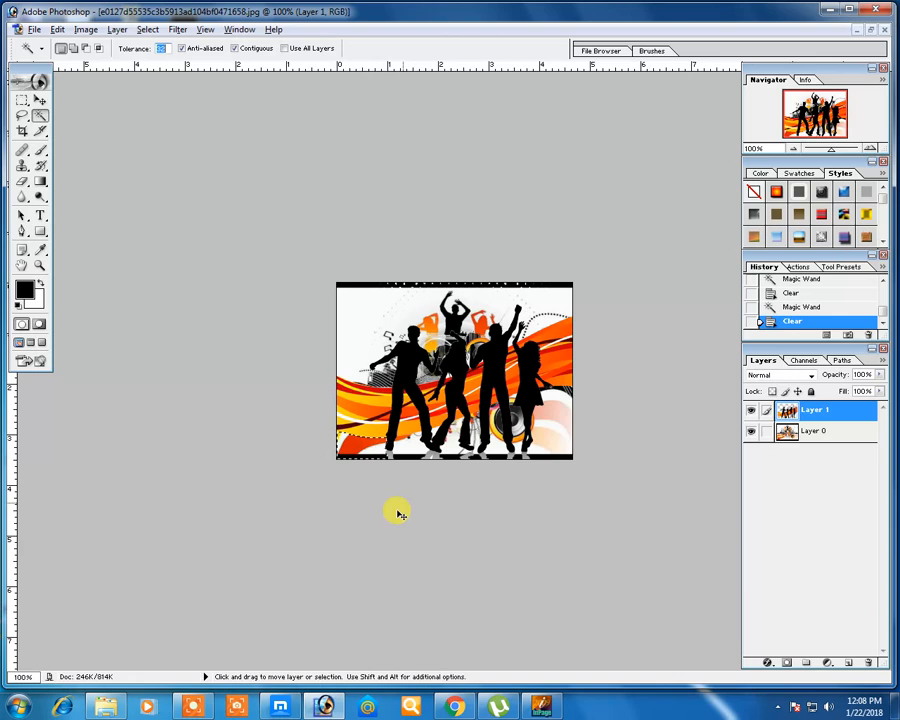
{"action": "key", "text": "ctrl+d"}
Make two offset copies of the dancers layer with the Move tool and delete "Layer 1 copy 2".
{"action": "left_click", "coordinate": [40, 102]}
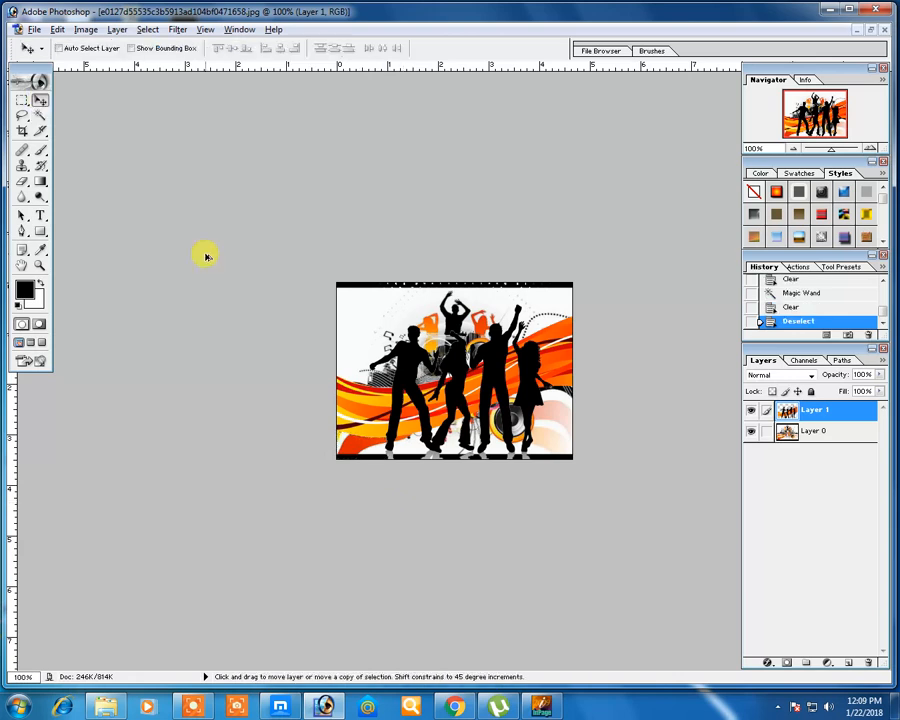
{"action": "left_click_drag", "start_coordinate": [456, 362], "coordinate": [447, 386]}
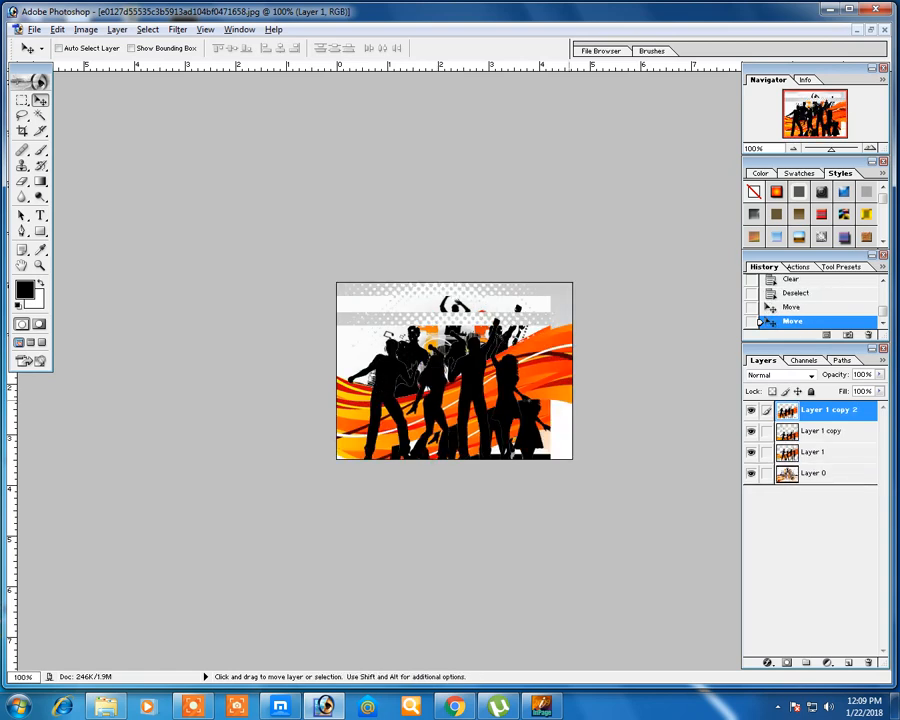
{"action": "left_click", "coordinate": [868, 663]}
{"action": "key", "text": "Return"}
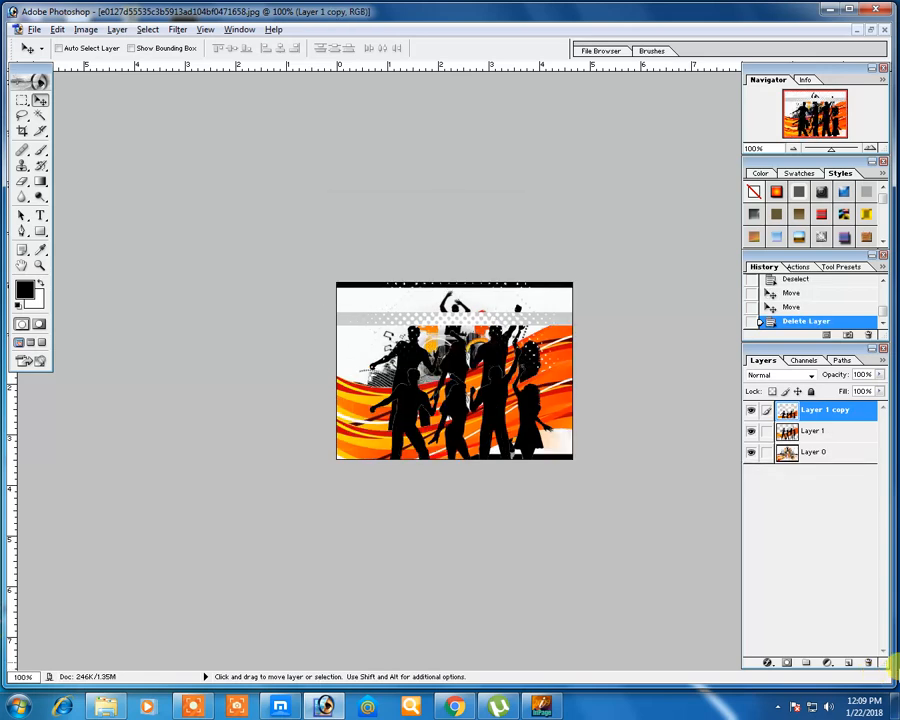
Delete the "Layer 1 copy" layer, keeping Layer 1 and Layer 0.
{"action": "left_click", "coordinate": [868, 663]}
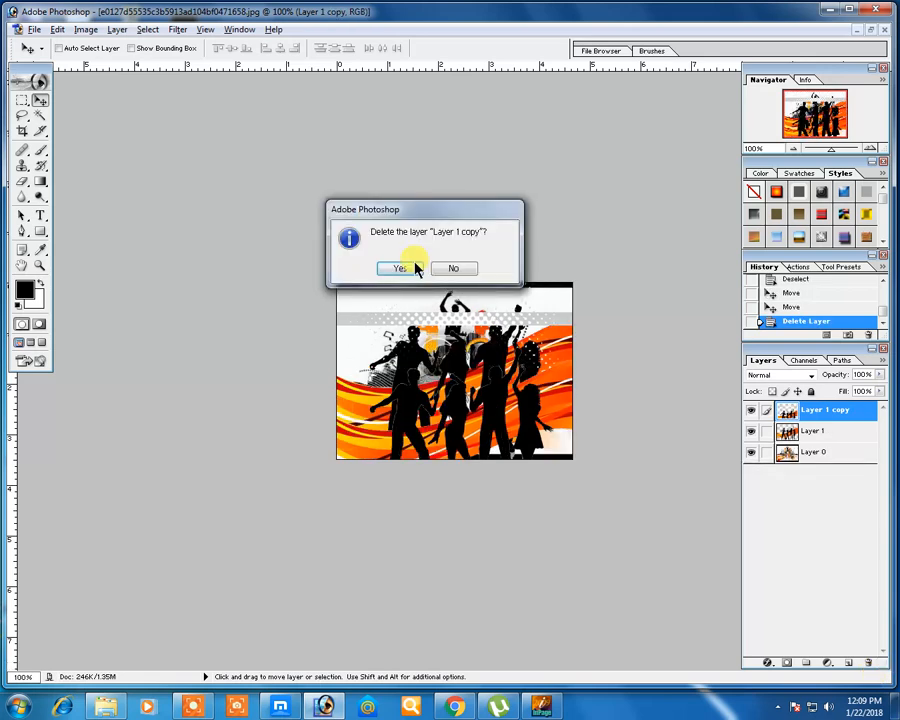
{"action": "left_click", "coordinate": [399, 268]}
{"action": "key", "text": "shift+alt"}
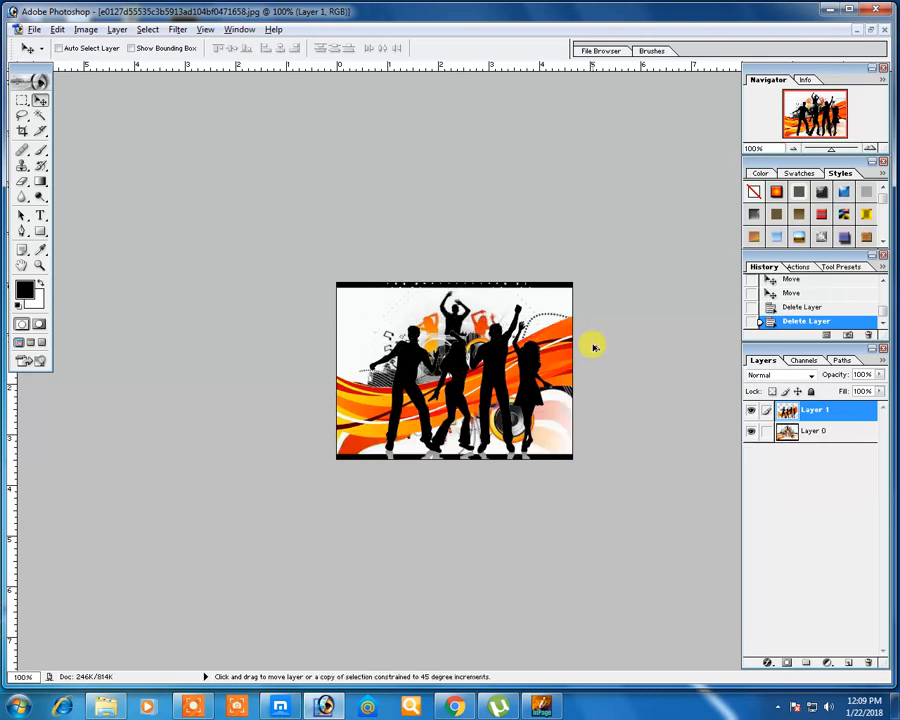
Free-transform the dancers on Layer 1 to about 77.9% size with a rotation of about 3.4 degrees.
{"action": "key", "text": "ctrl+t"}
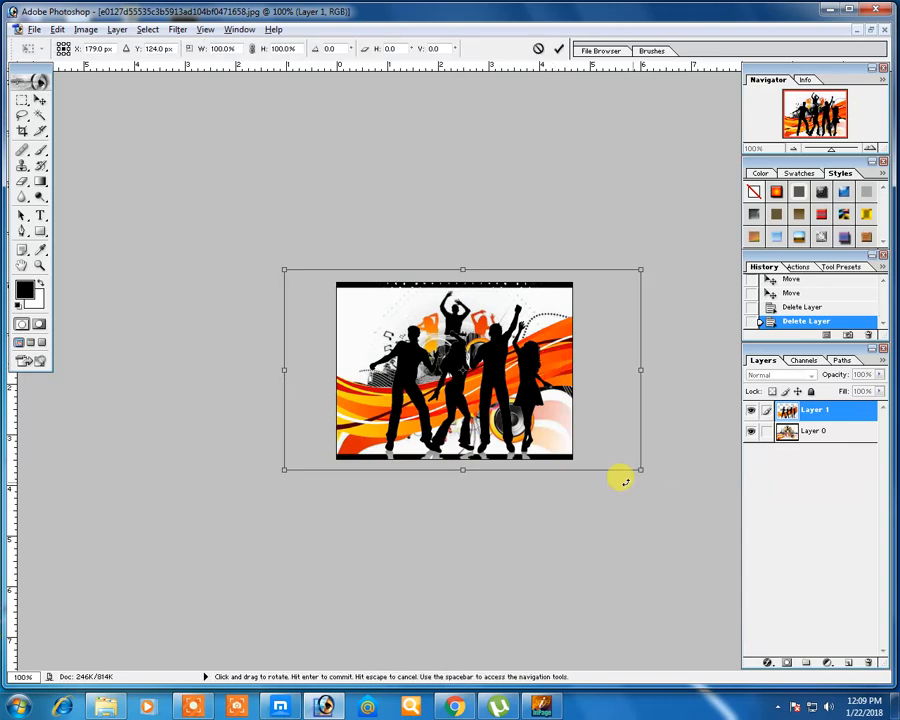
{"action": "left_click_drag", "start_coordinate": [622, 481], "coordinate": [498, 428]}
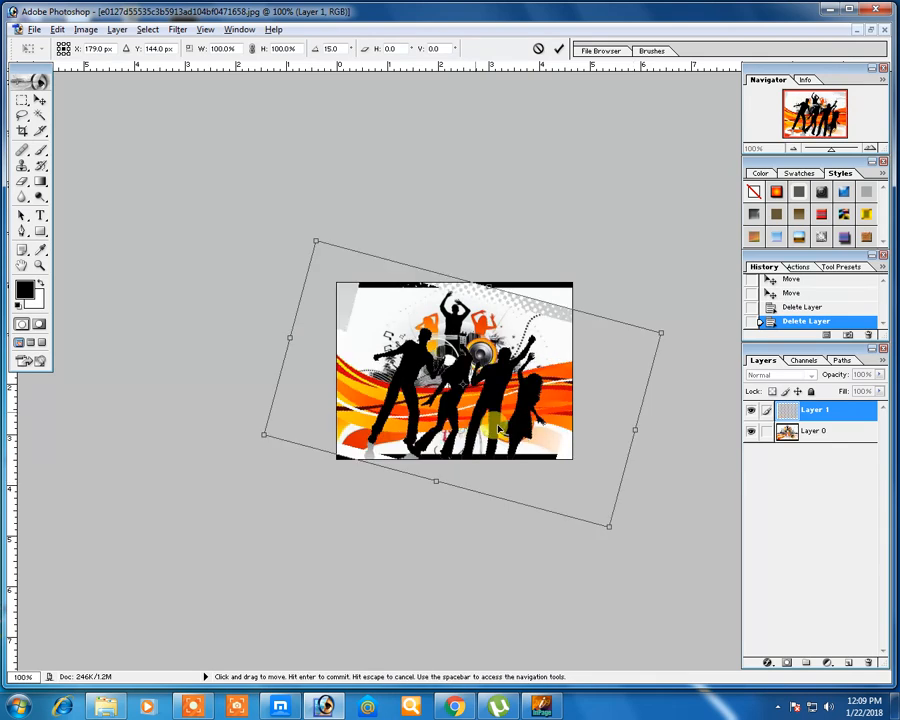
{"action": "left_click_drag", "start_coordinate": [609, 526], "coordinate": [596, 478]}
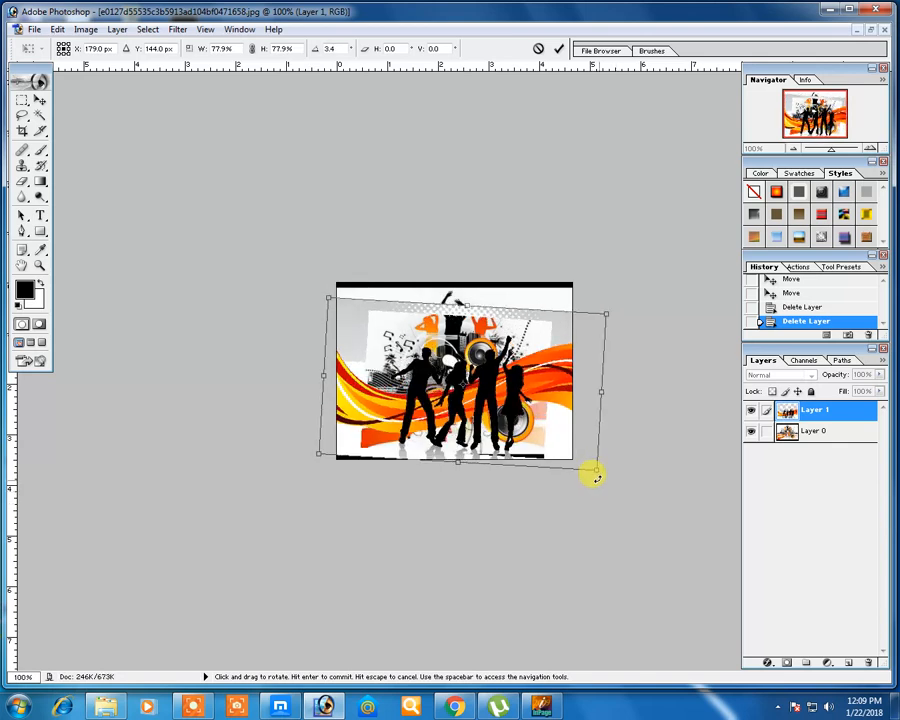
{"action": "key", "text": "Return"}
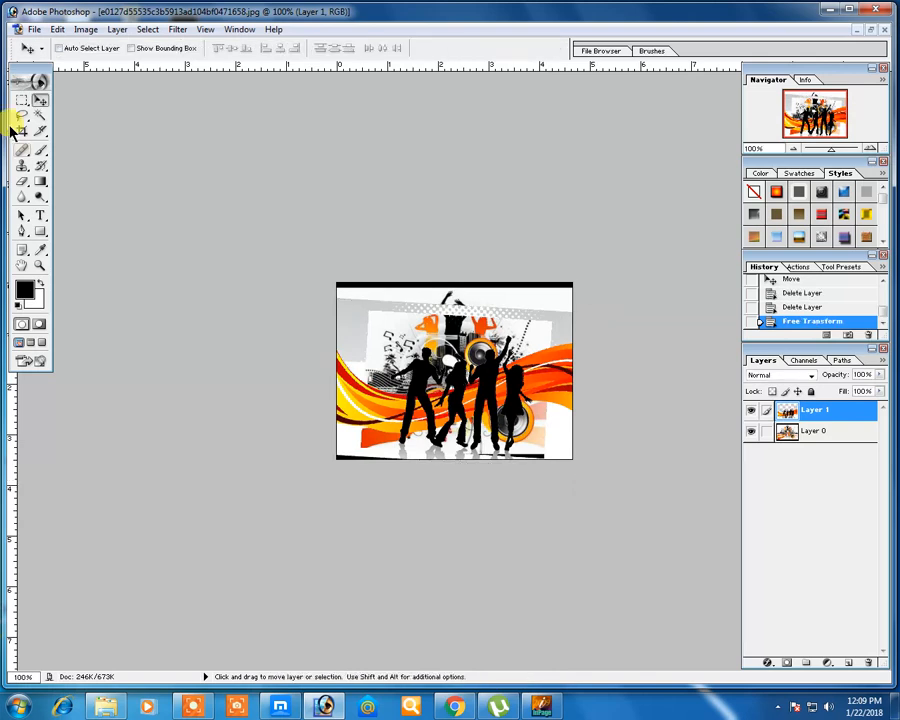
Remove the grey areas in the upper left and upper right of Layer 1 using the Magic Wand.
{"action": "left_click", "coordinate": [40, 116]}
{"action": "left_click", "coordinate": [348, 337]}
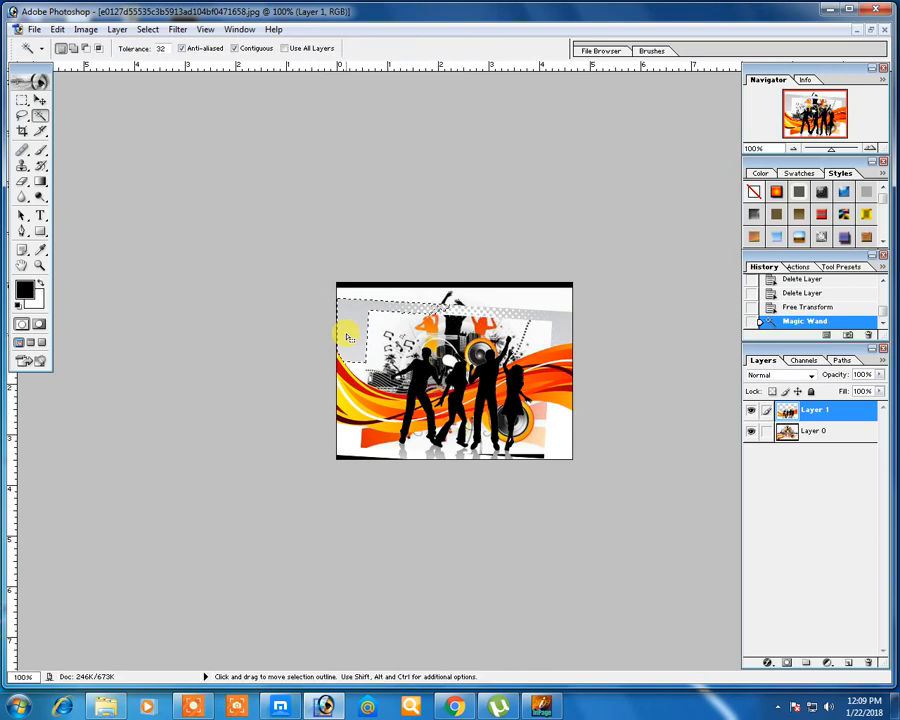
{"action": "key", "text": "Delete"}
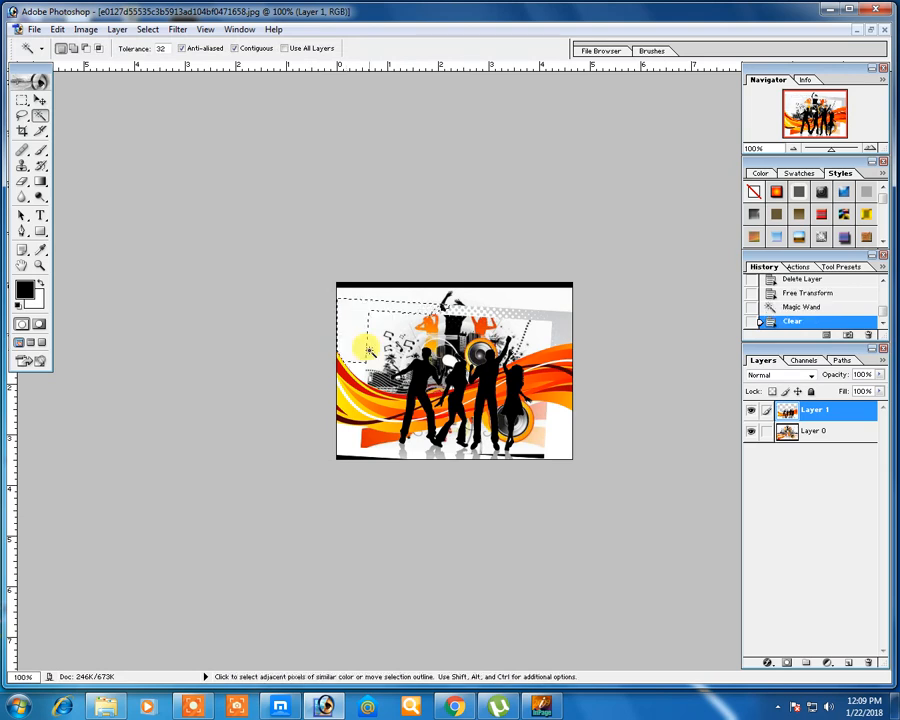
{"action": "left_click", "coordinate": [550, 335]}
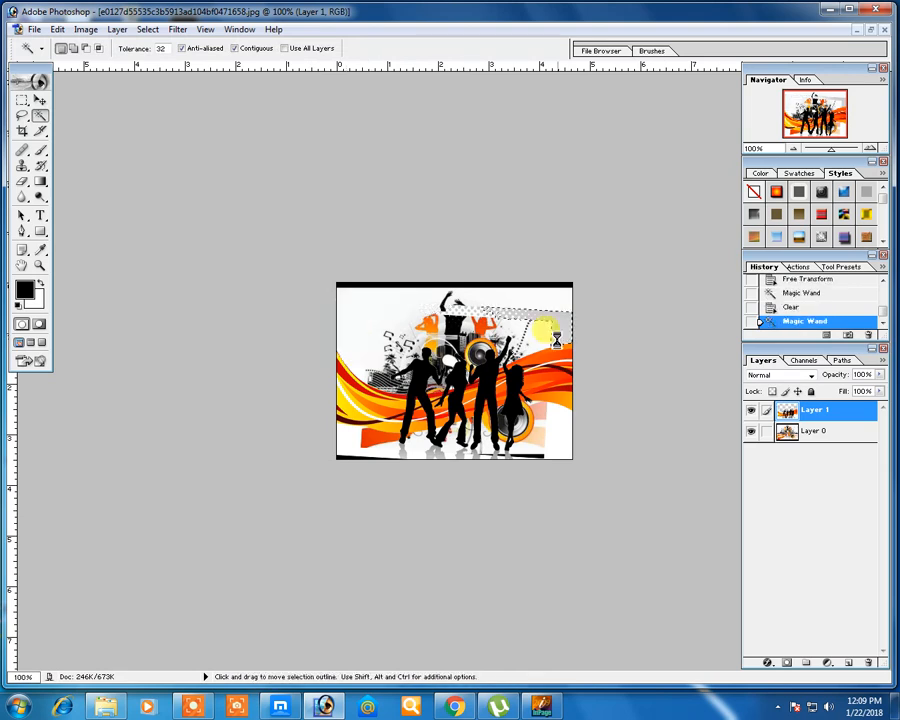
{"action": "key", "text": "Delete"}
Remove the white areas in the lower right and lower left corners of Layer 1, and clear the selection.
{"action": "left_click", "coordinate": [566, 441]}
{"action": "key", "text": "Delete"}
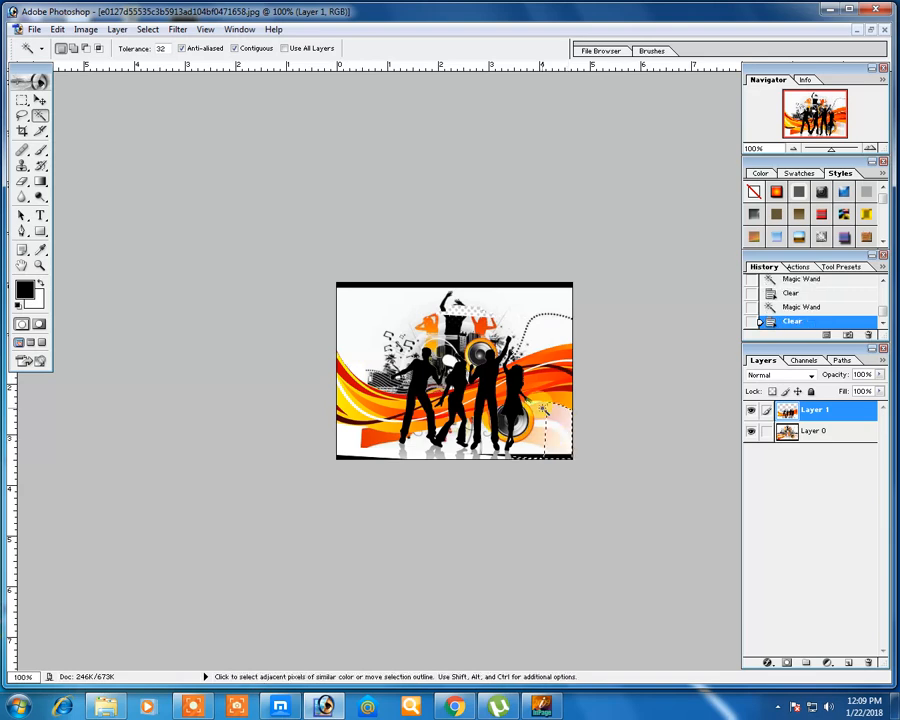
{"action": "left_click", "coordinate": [371, 456]}
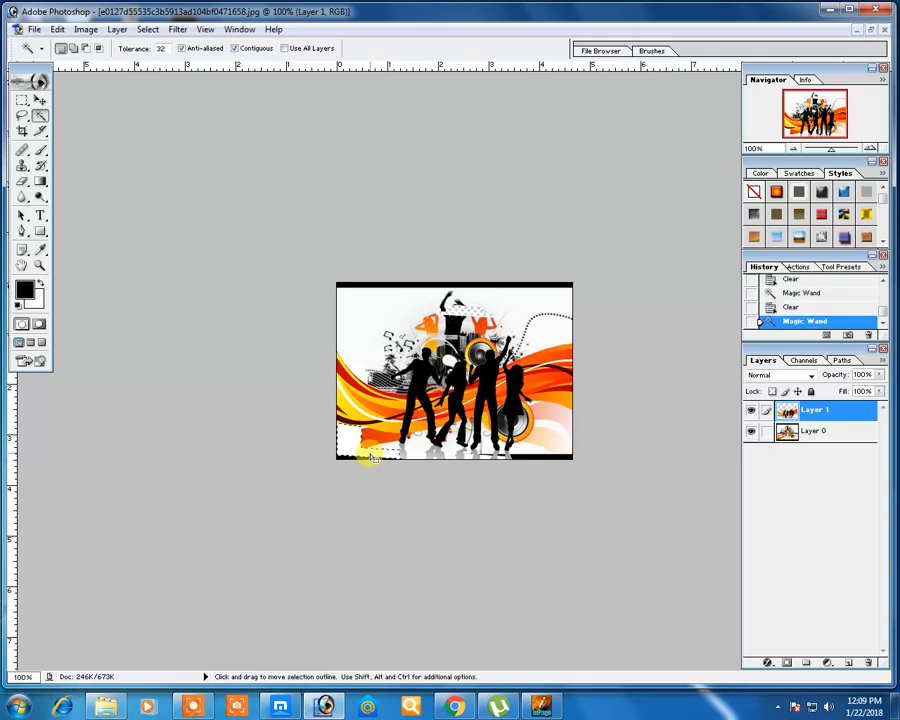
{"action": "key", "text": "Delete"}
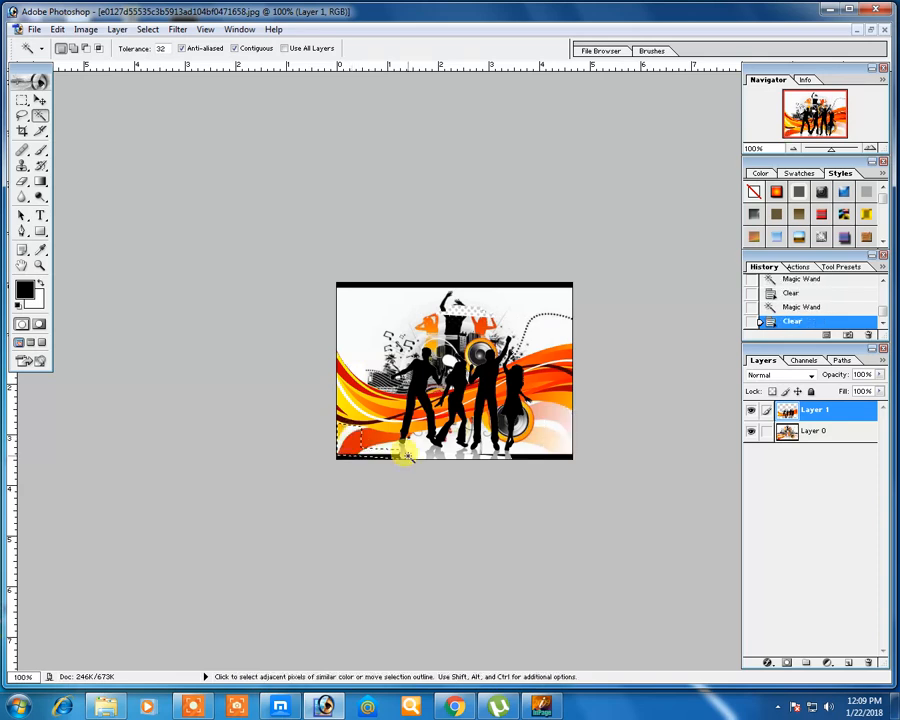
{"action": "key", "text": "Return"}
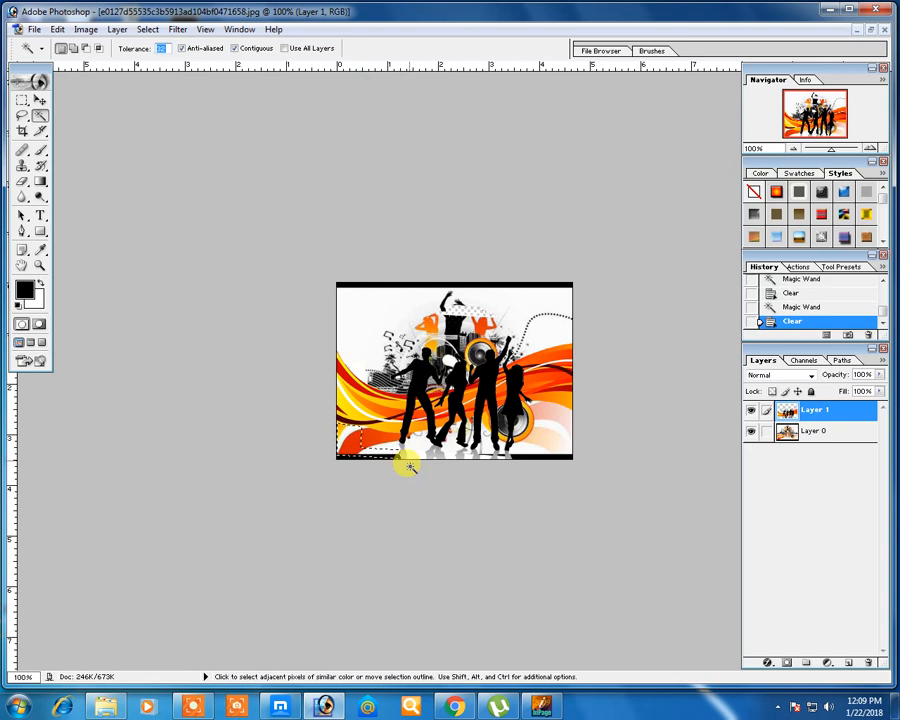
{"action": "key", "text": "ctrl+d"}
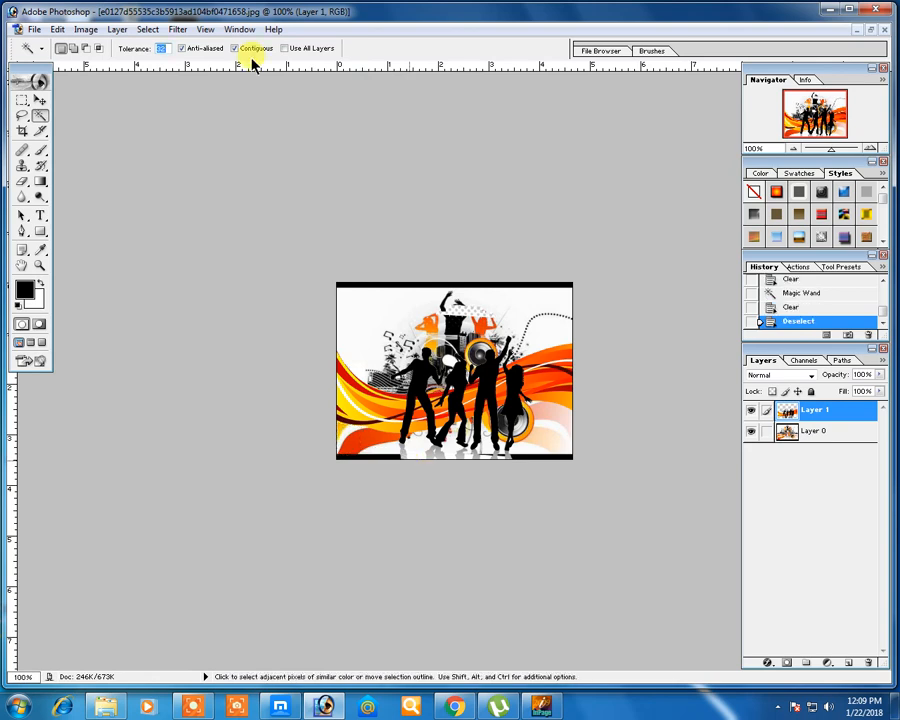
Minimize the Melody-for-Group-Entertainment1.jpg document and place the entertiment gg.eps window next to the dancers composition.
{"action": "key", "text": "v"}
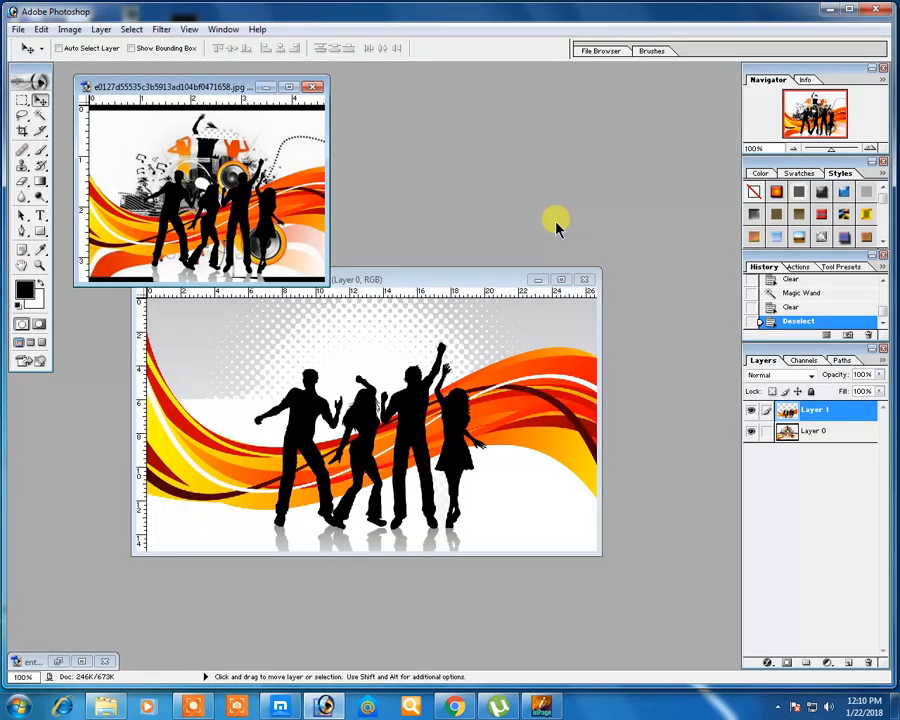
{"action": "left_click", "coordinate": [266, 87]}
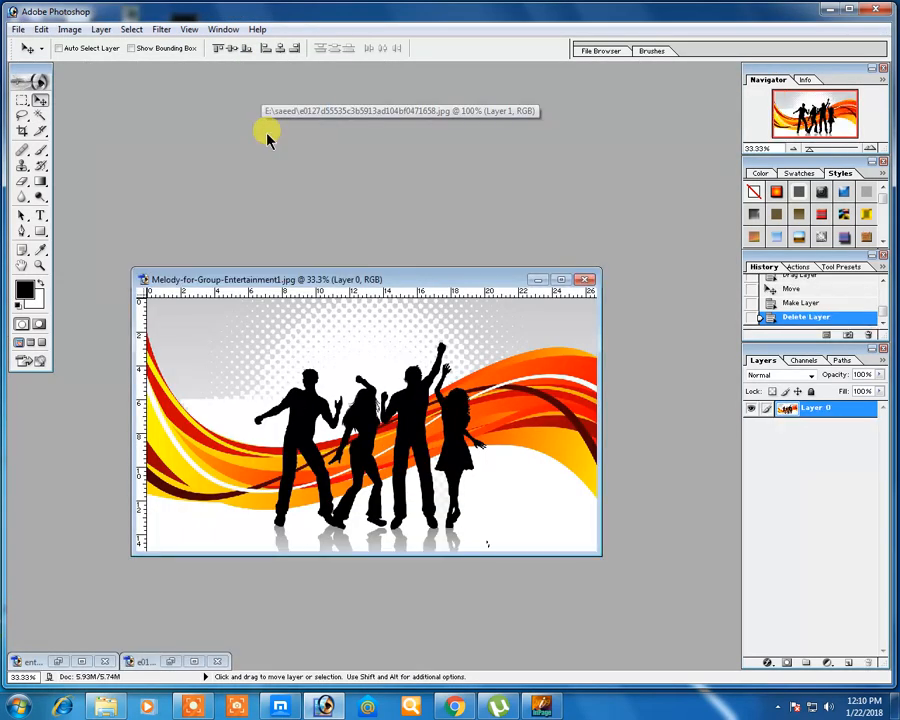
{"action": "left_click", "coordinate": [537, 281]}
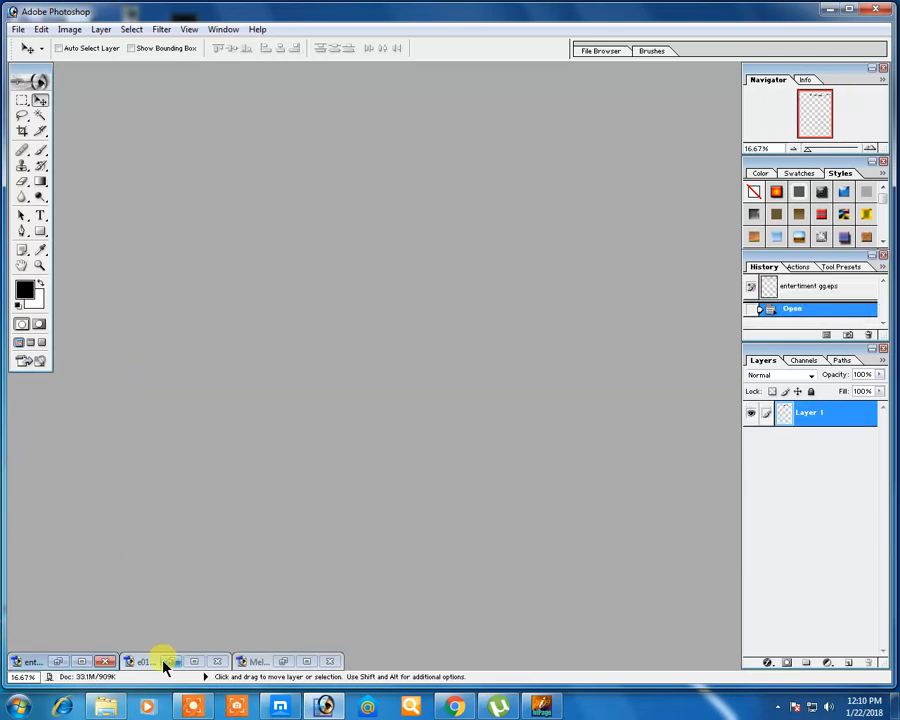
{"action": "left_click", "coordinate": [167, 662]}
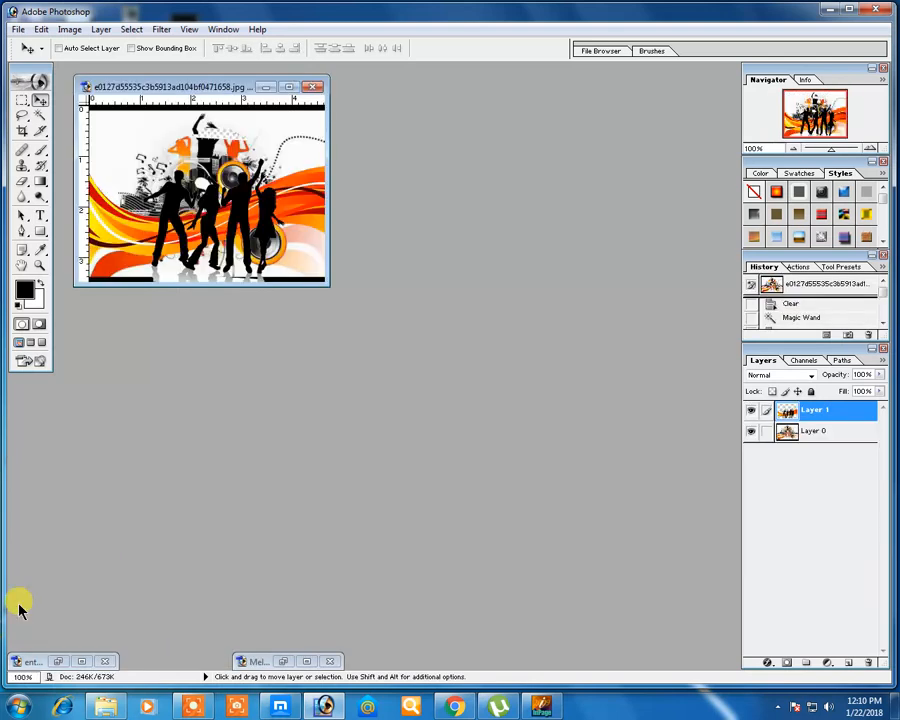
{"action": "left_click", "coordinate": [58, 661]}
{"action": "left_click_drag", "start_coordinate": [214, 76], "coordinate": [467, 246]}
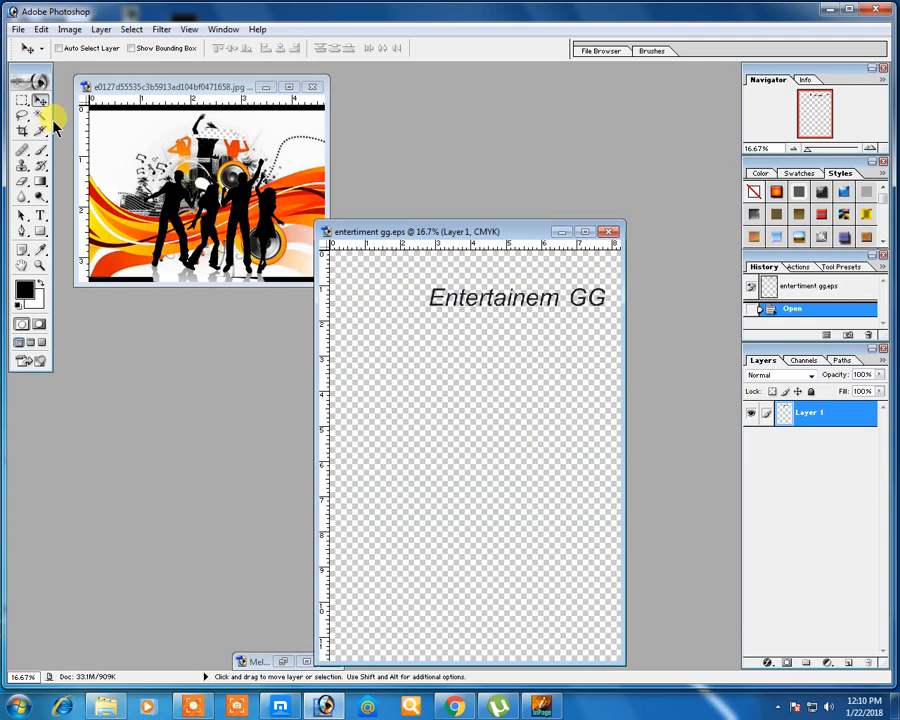
Lasso the "Entertainem GG" text in entertiment gg.eps and move a copy of it into the dancers composition.
{"action": "left_click", "coordinate": [22, 115]}
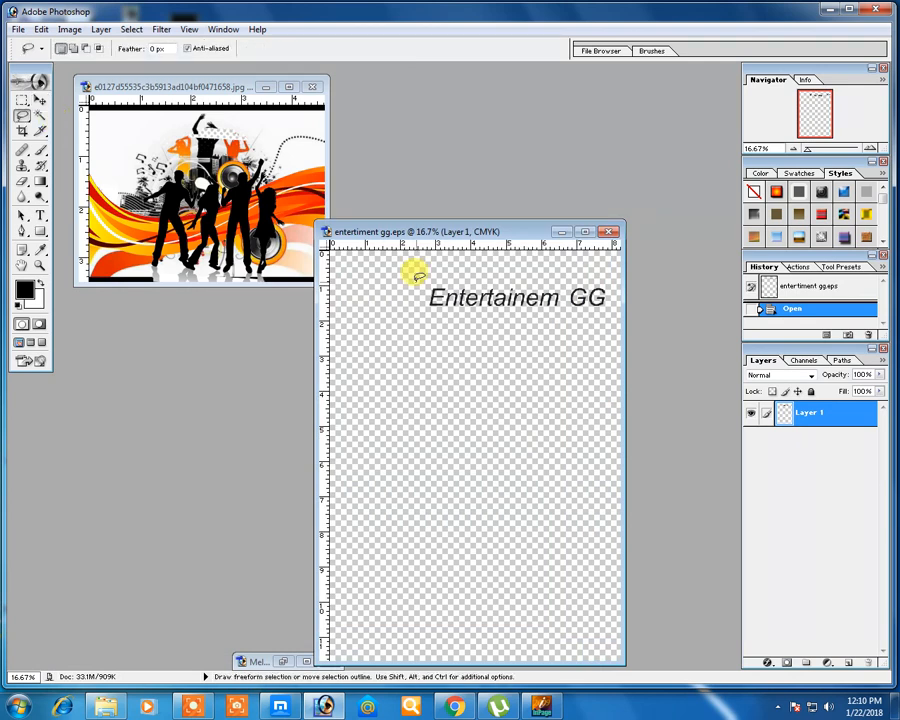
{"action": "mouse_move", "coordinate": [417, 276]}
{"action": "left_mouse_down"}
{"action": "mouse_move", "coordinate": [600, 314]}
{"action": "mouse_move", "coordinate": [517, 317]}
{"action": "left_mouse_up"}
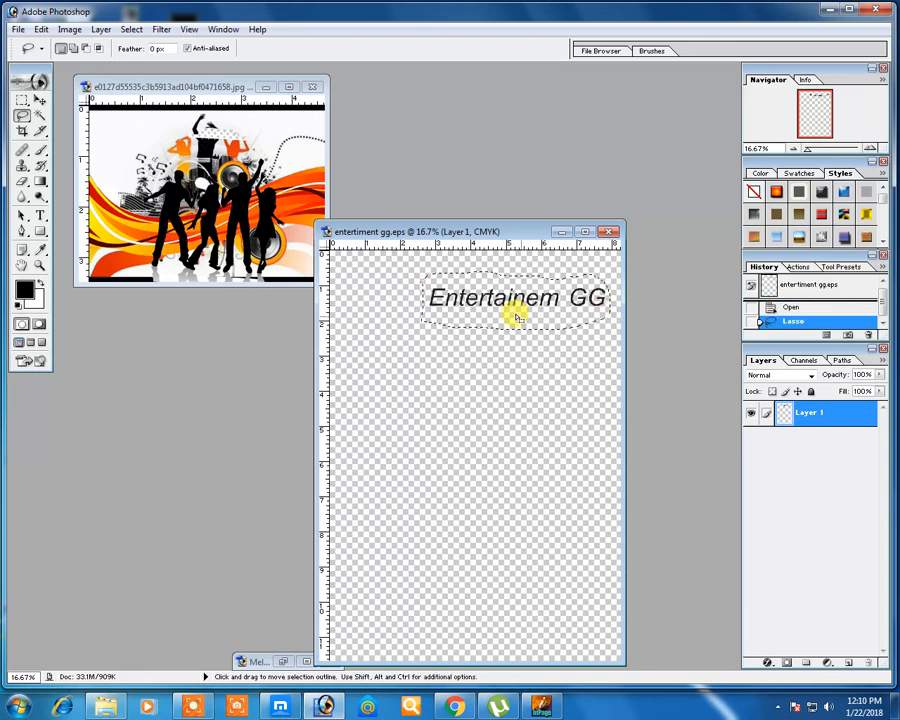
{"action": "key", "text": "v"}
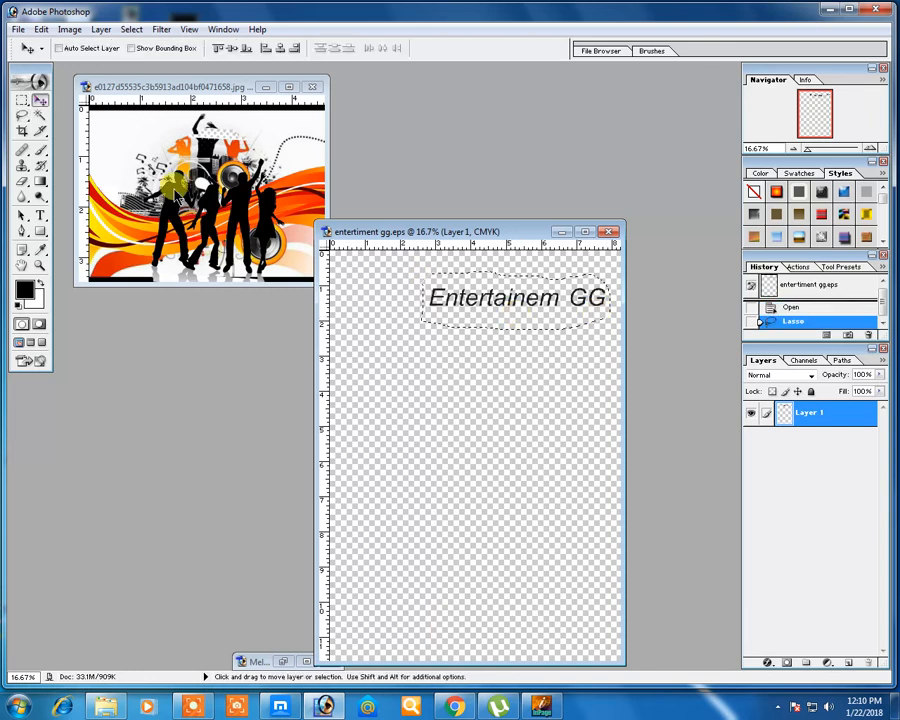
{"action": "left_click_drag", "start_coordinate": [176, 190], "coordinate": [268, 213]}
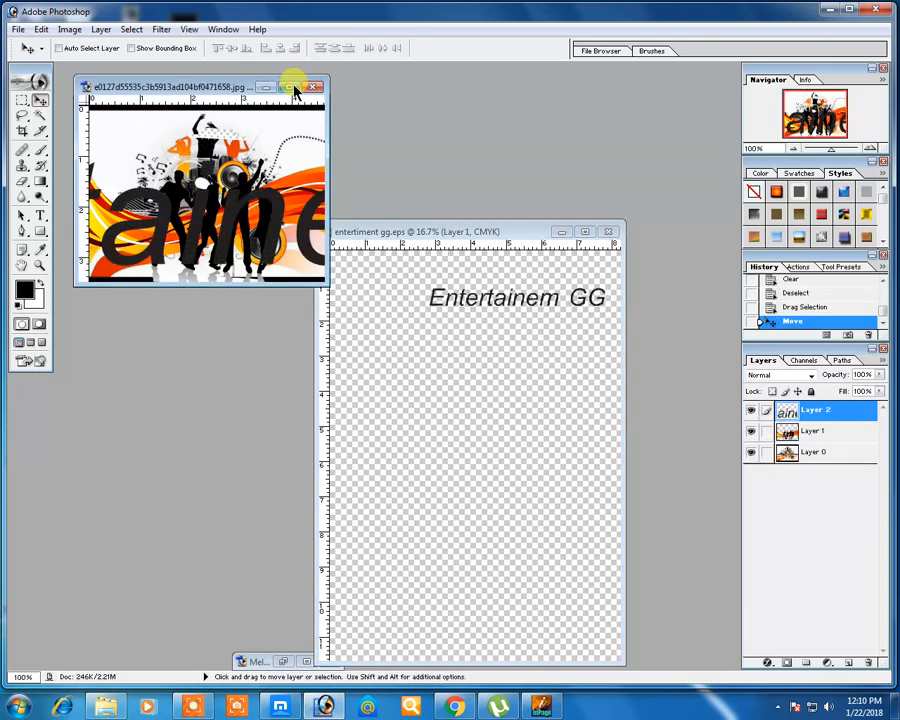
Maximize the dancers composition, move the text on Layer 2 lower in the picture and scale it to about 52.4%.
{"action": "left_click", "coordinate": [290, 88]}
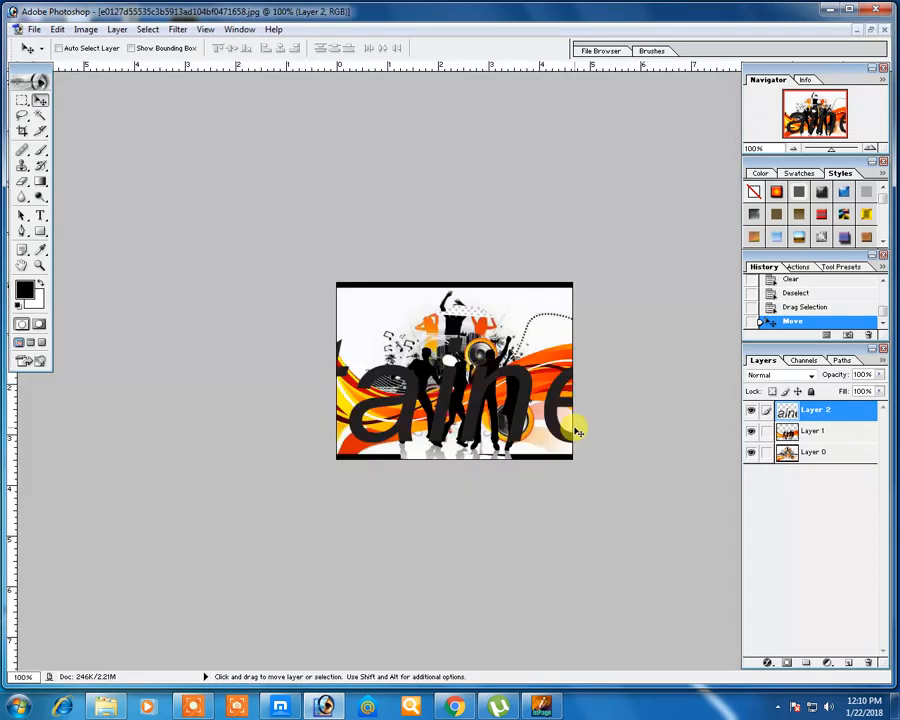
{"action": "key", "text": "ctrl+t"}
{"action": "left_click_drag", "start_coordinate": [406, 393], "coordinate": [307, 411]}
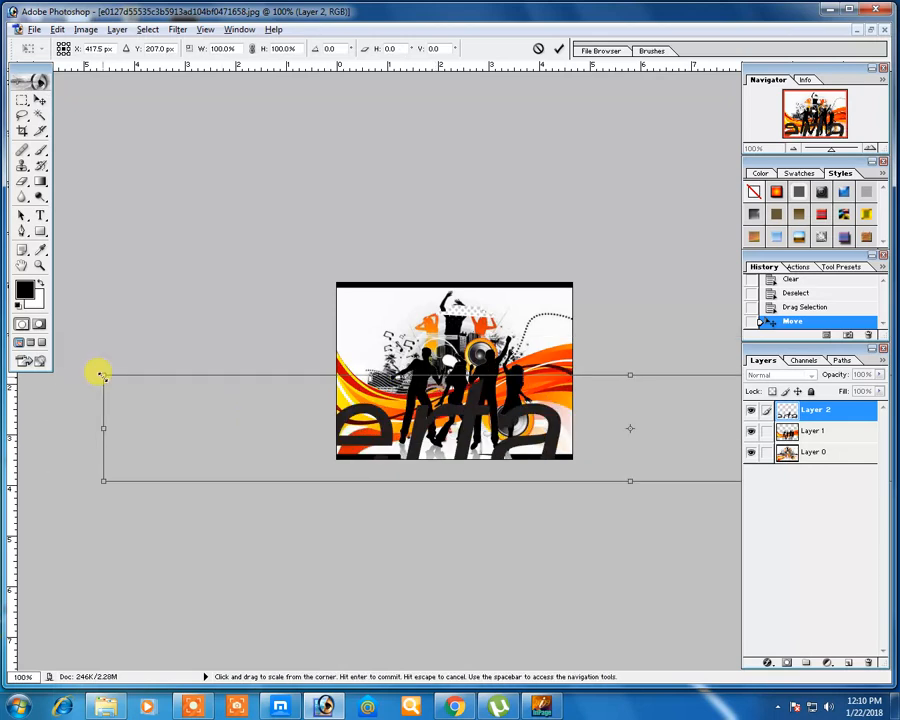
{"action": "left_click_drag", "start_coordinate": [101, 375], "coordinate": [354, 400]}
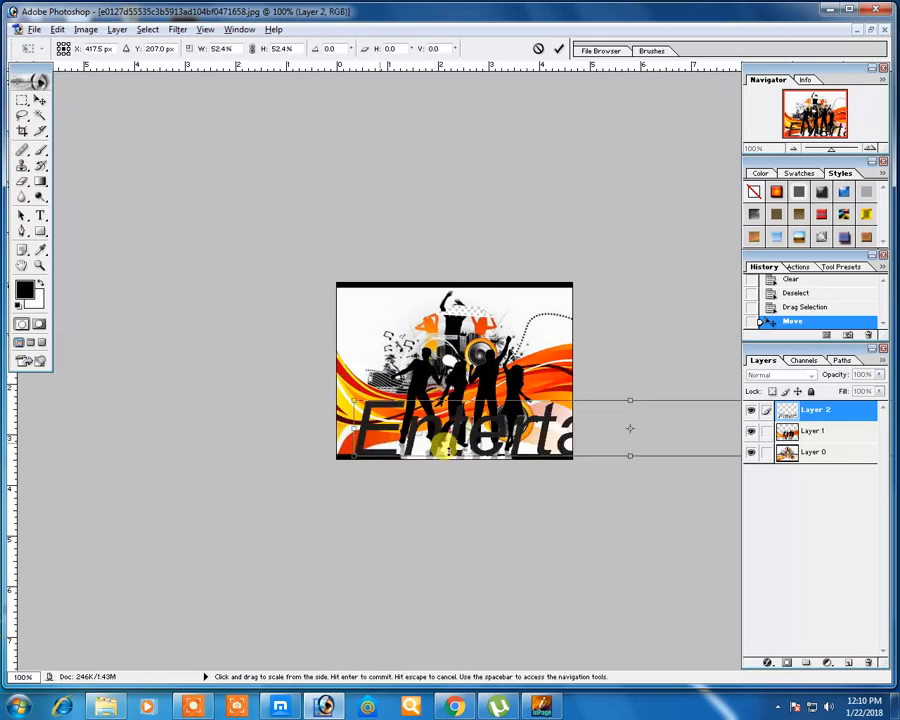